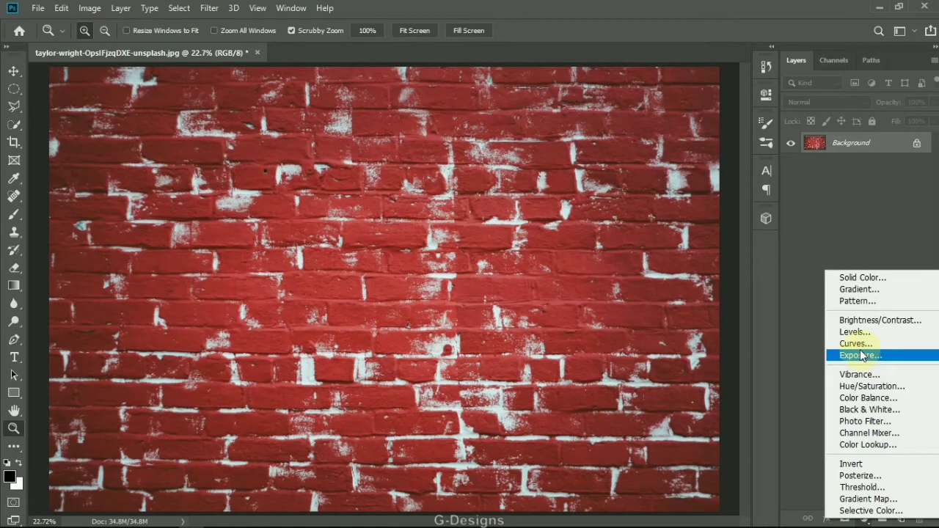
Add a Curves adjustment with the midtones pulled down to darken the brick wall, and a Black & White adjustment with default values.
click(854, 343)
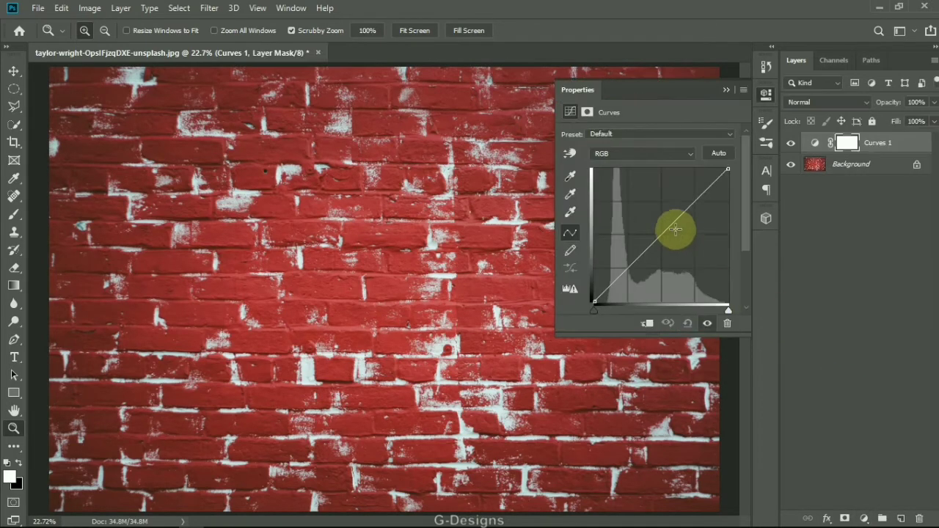
drag(672, 224, 689, 254)
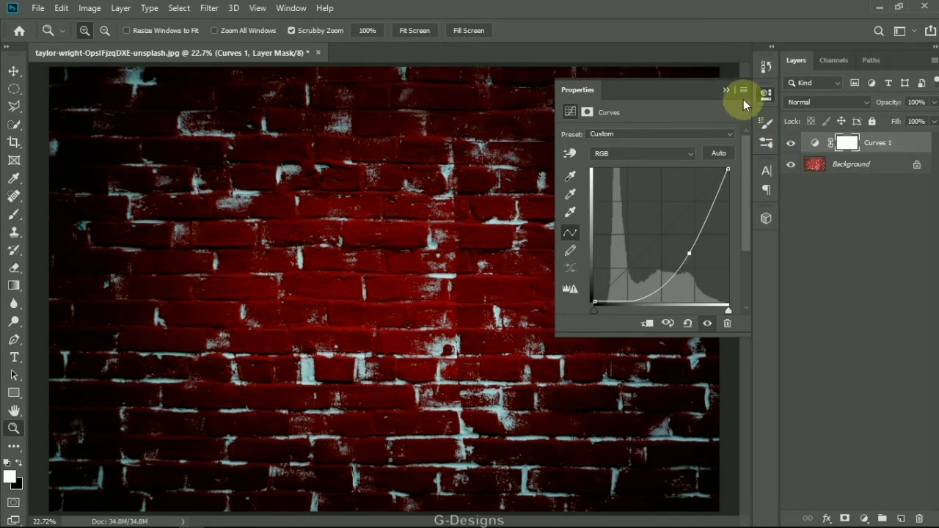
click(726, 90)
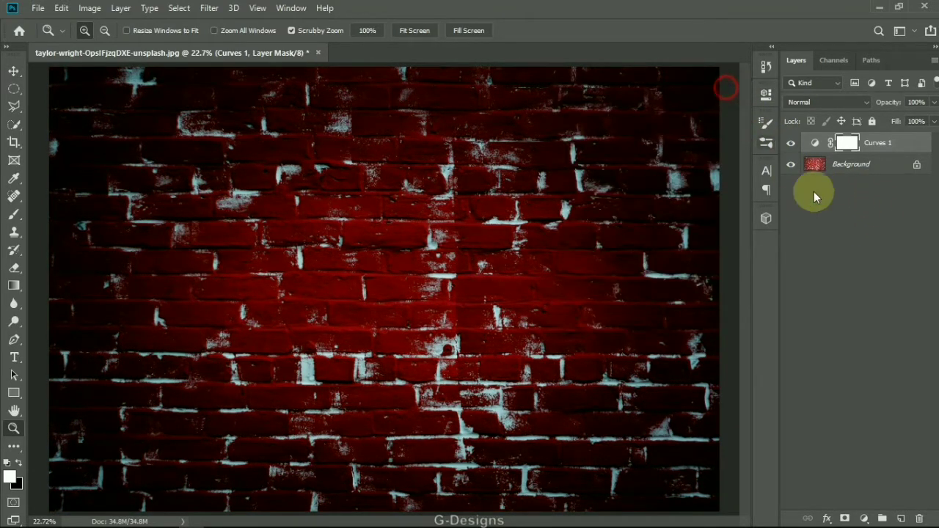
click(864, 519)
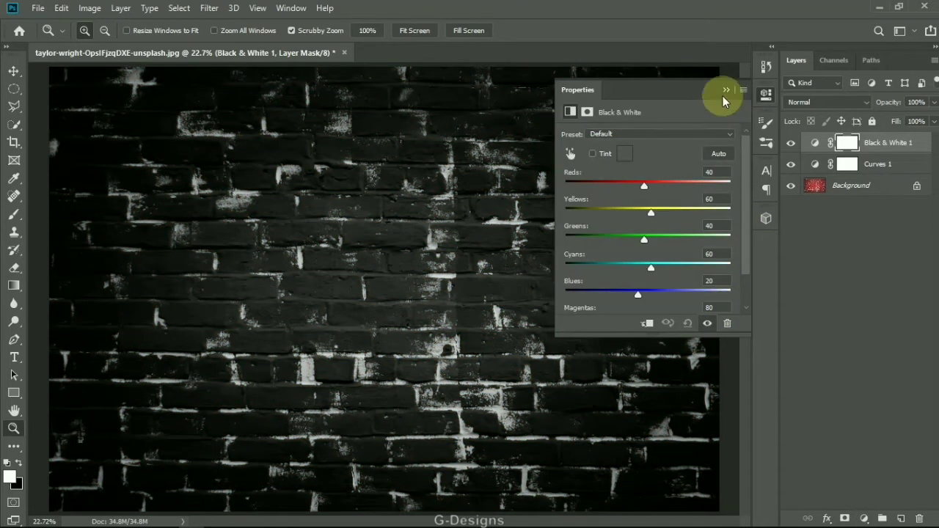
click(725, 90)
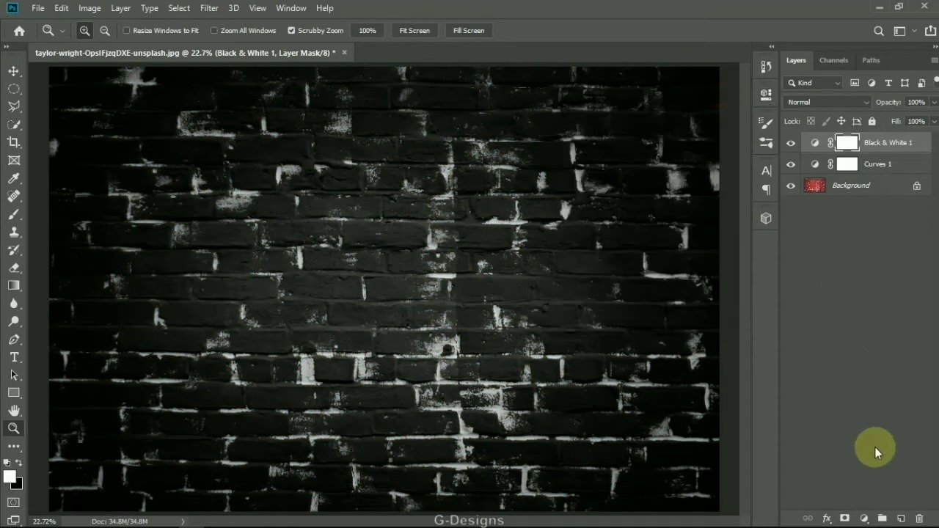
Add a solid black (000000) colour fill layer above the adjustments and lower its opacity to 47%.
click(865, 519)
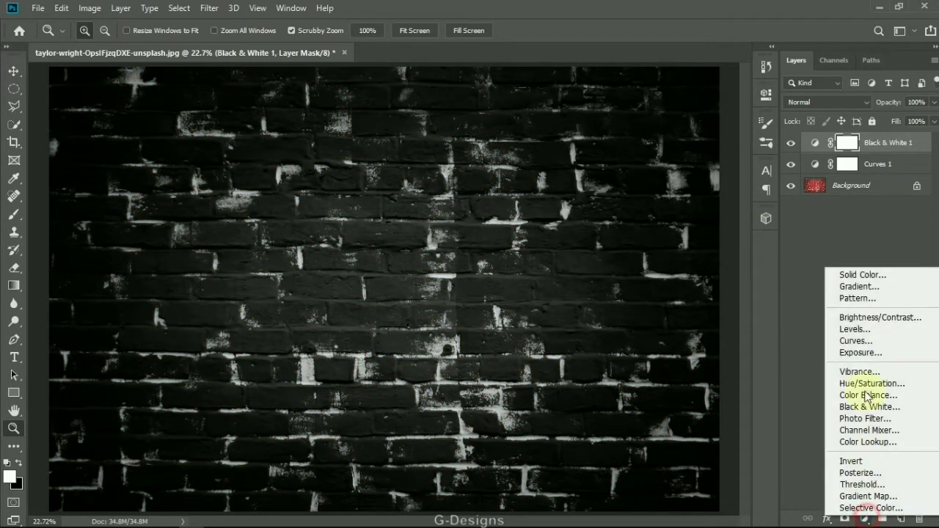
click(860, 275)
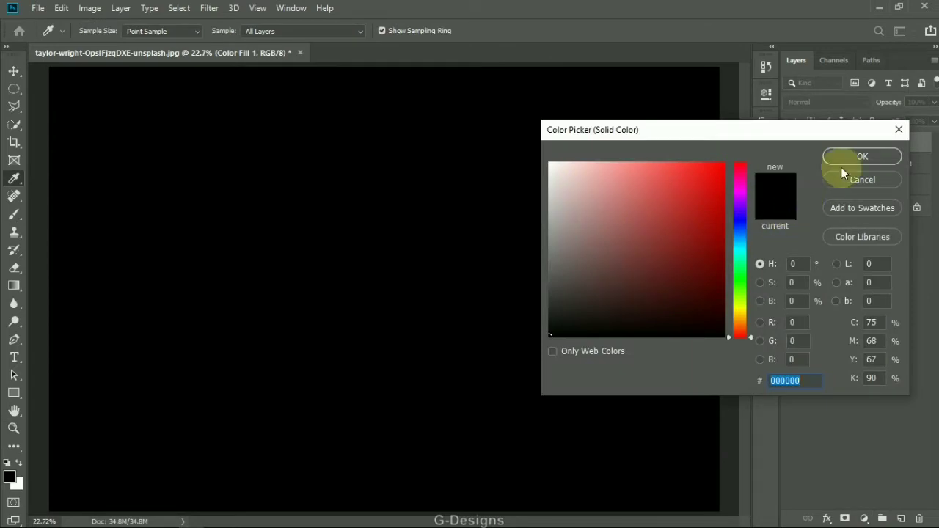
click(852, 157)
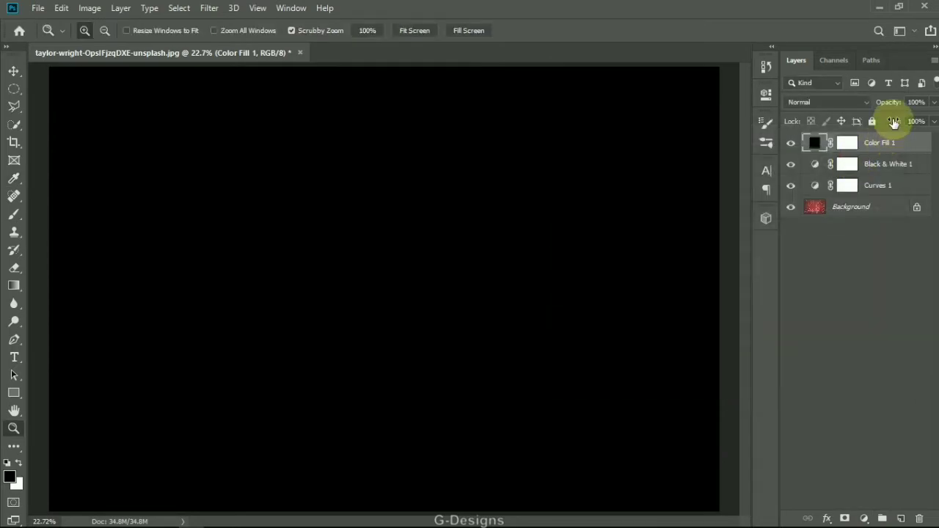
click(933, 104)
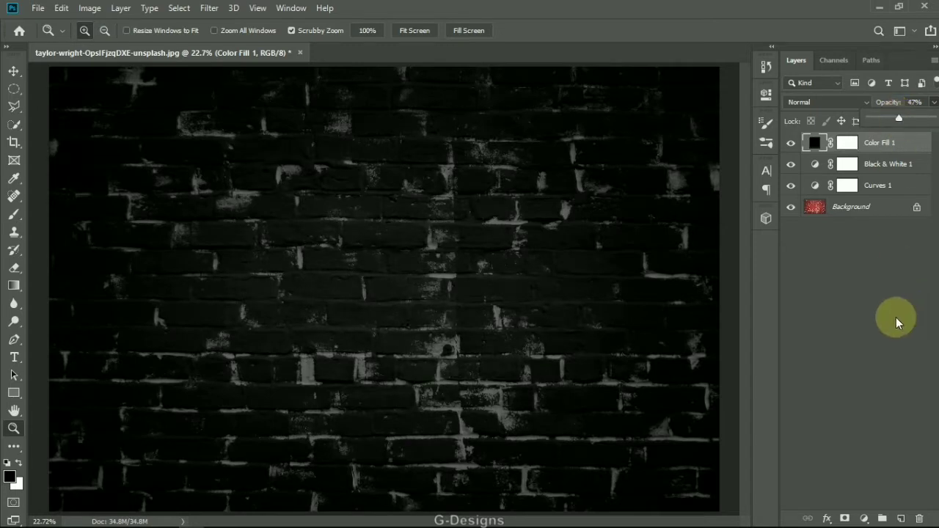
click(896, 314)
click(871, 147)
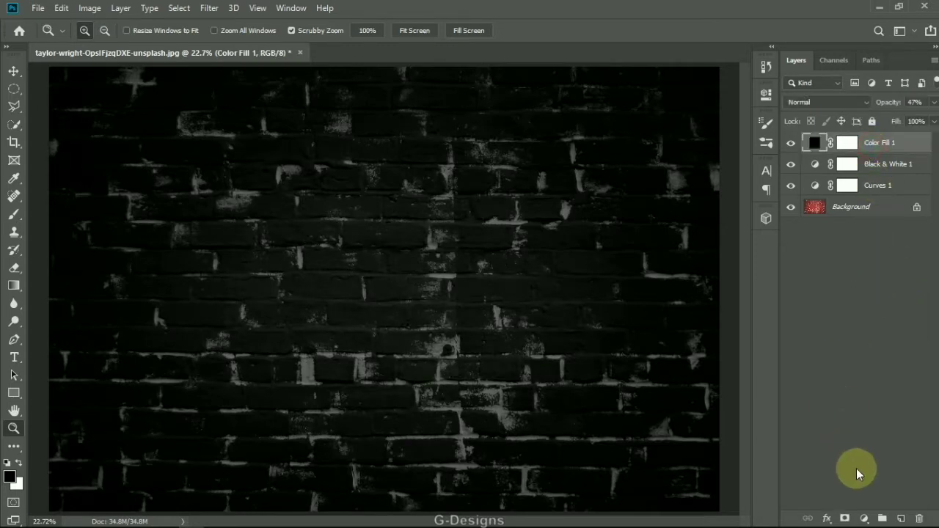
Add a Gradient Fill layer using the Foreground to Transparent preset with an angle of 12°.
click(864, 519)
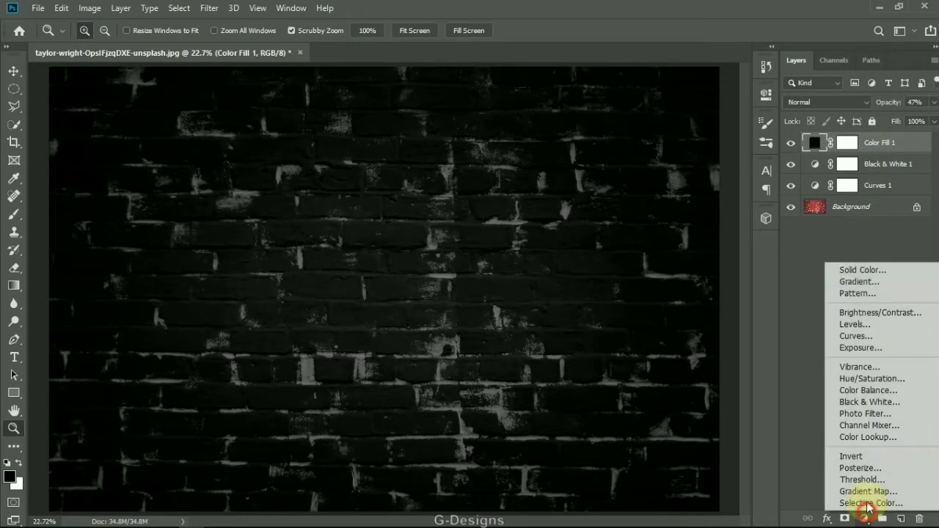
click(860, 282)
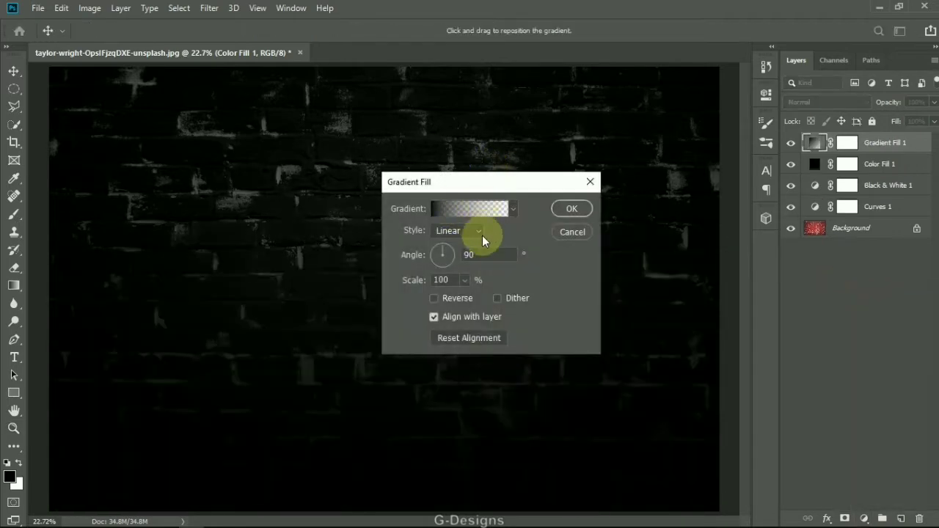
click(481, 251)
text(-12)
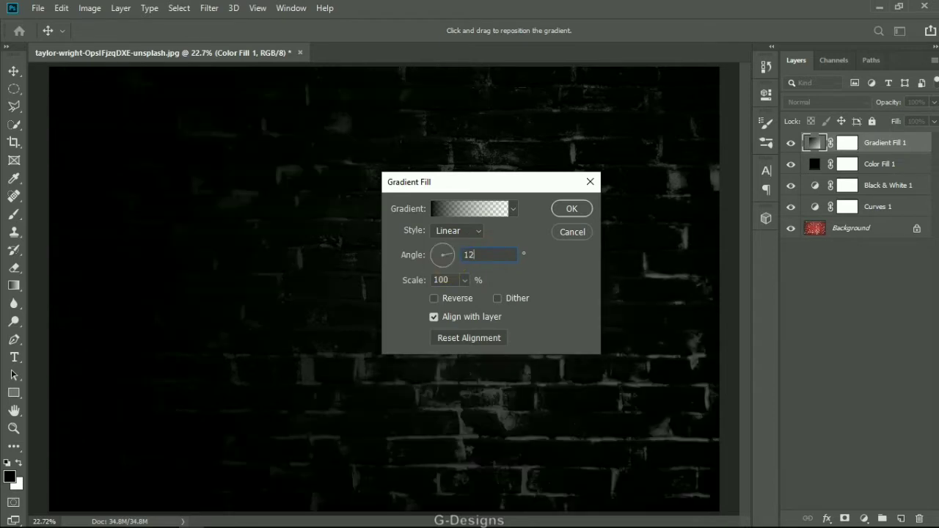
click(503, 212)
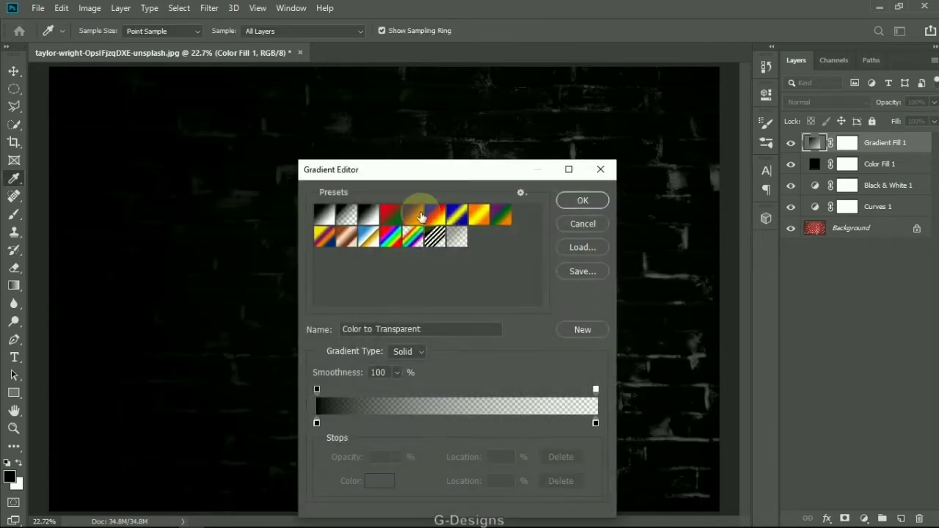
click(347, 213)
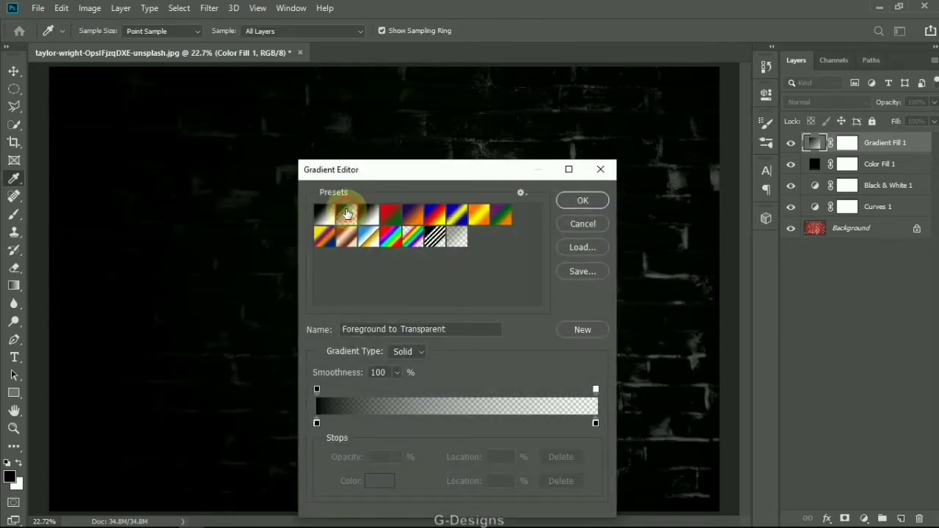
click(574, 196)
Make the gradient fill radial and reversed, and enlarge its scale so only the wall's edges darken.
click(453, 231)
click(446, 255)
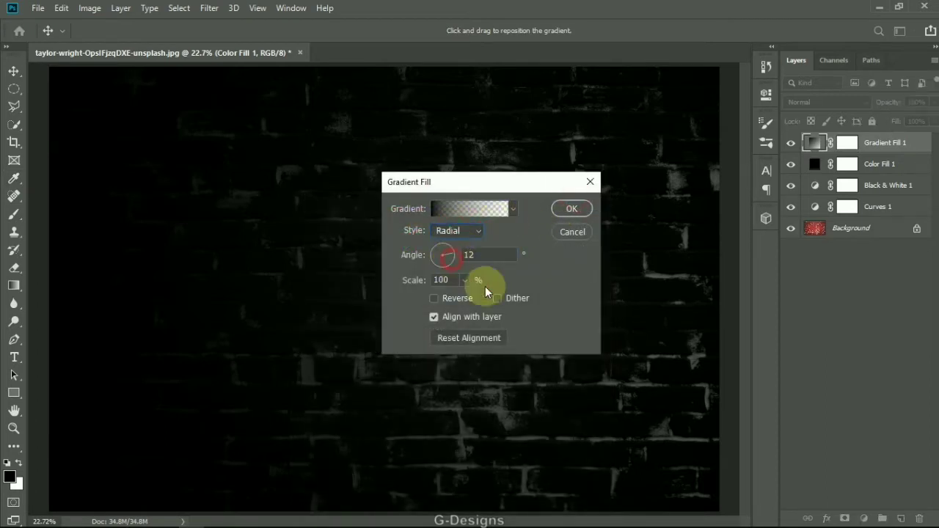
click(446, 298)
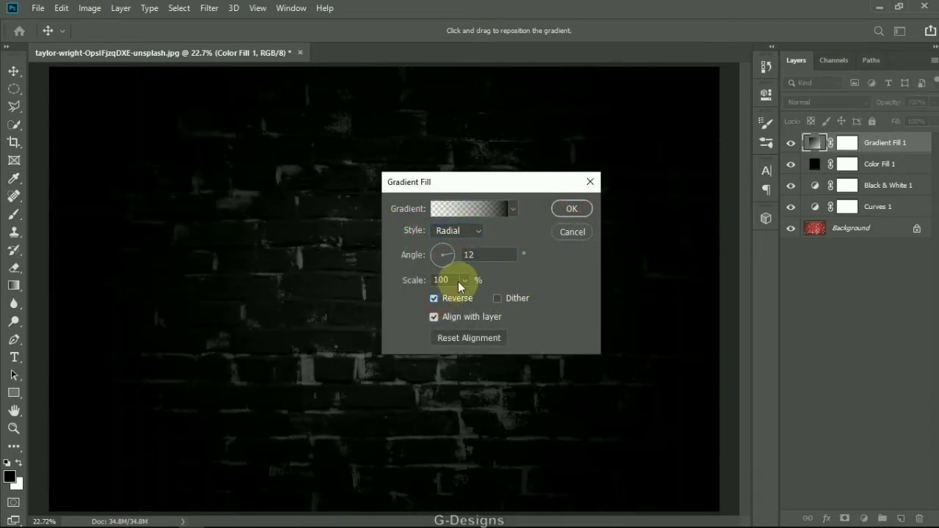
click(463, 280)
drag(477, 297, 488, 297)
click(570, 210)
key(z)
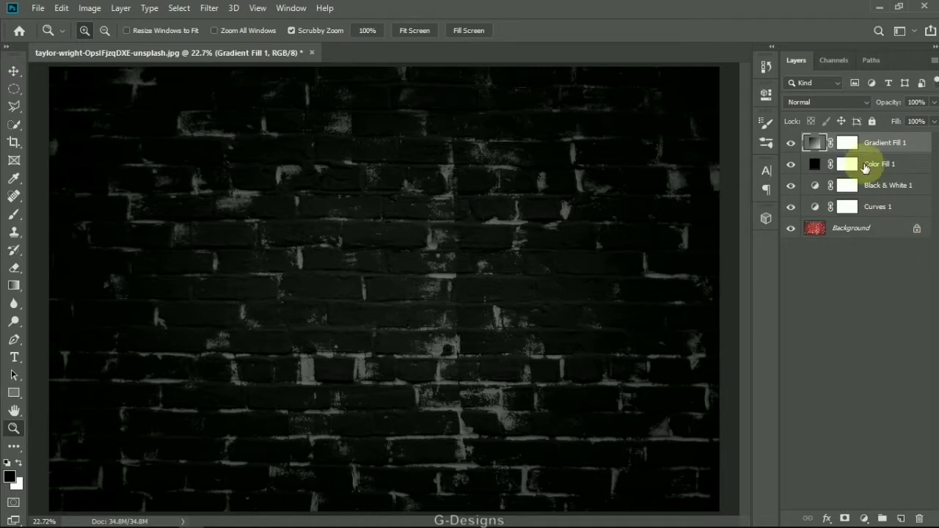
Group the gradient, colour fill, Black & White and Curves layers and name the group "adjustments".
shift+click(880, 207)
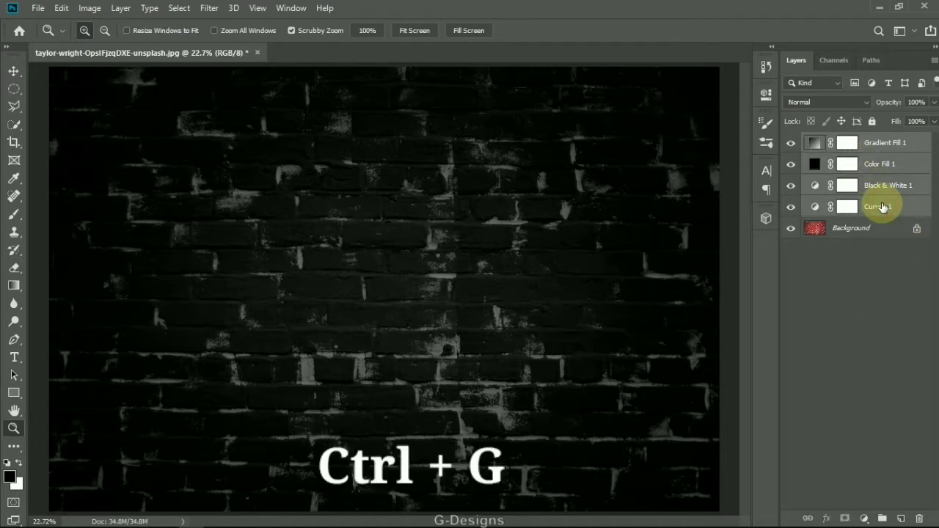
key(ctrl+g)
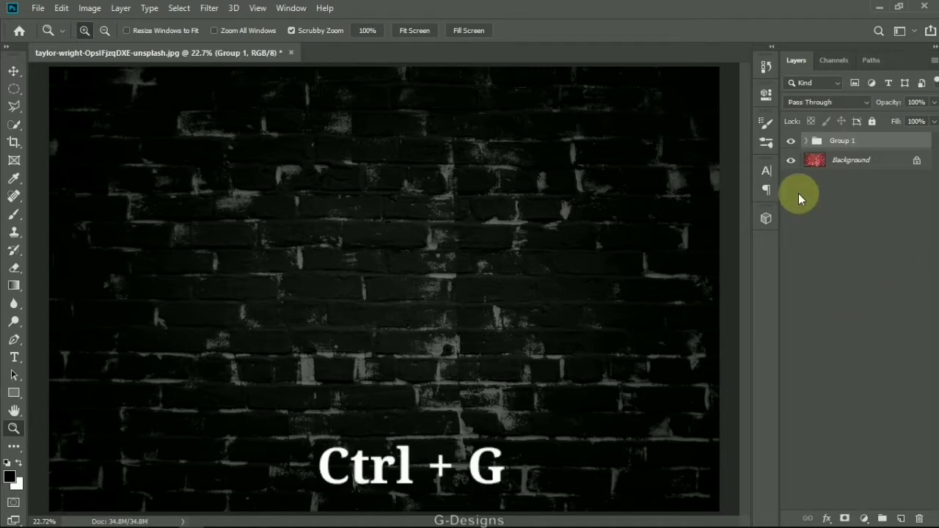
double_click(834, 141)
text(adjustments)
key(Return)
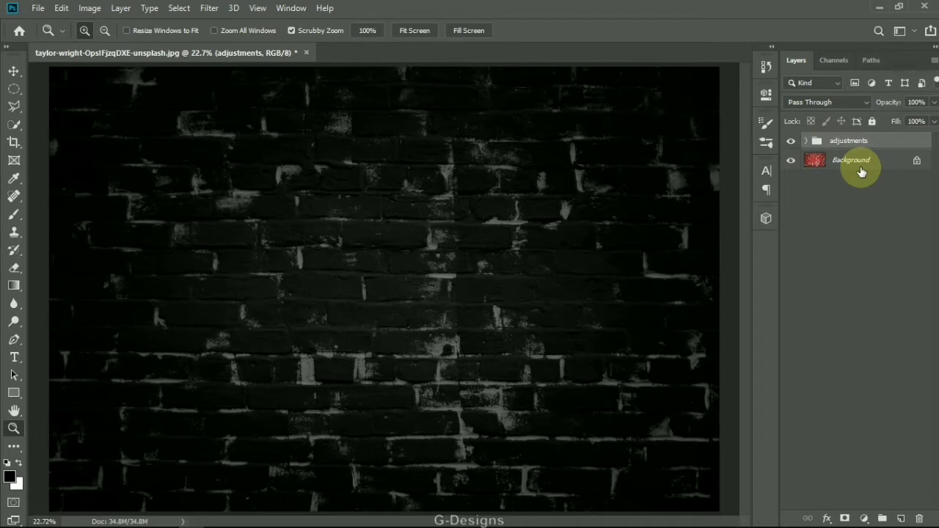
Add the text "G-DESIGNS" in Impact Regular at 244 pt on the left part of the wall.
click(13, 358)
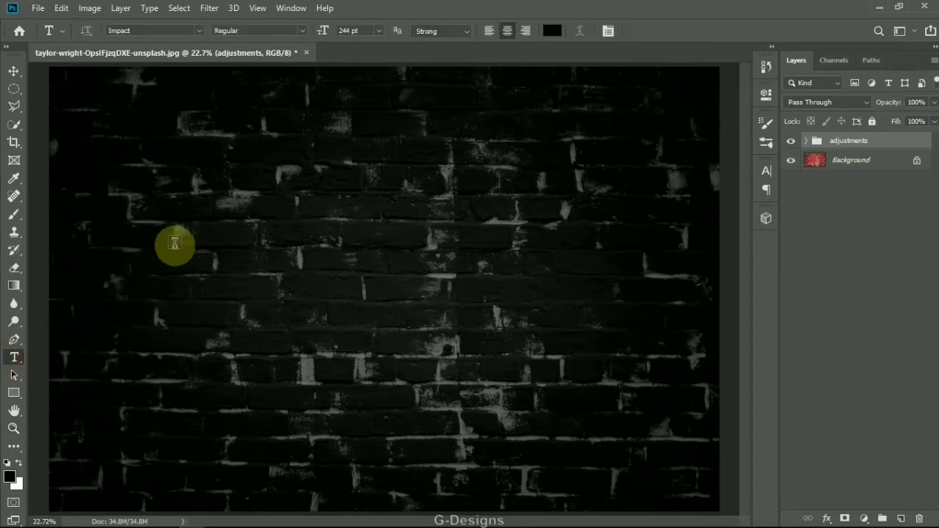
click(193, 254)
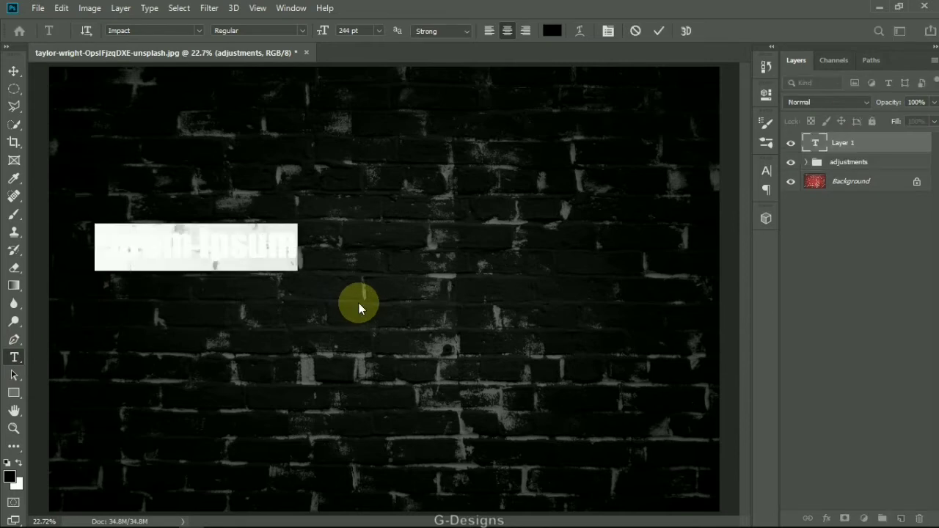
key(BackSpace)
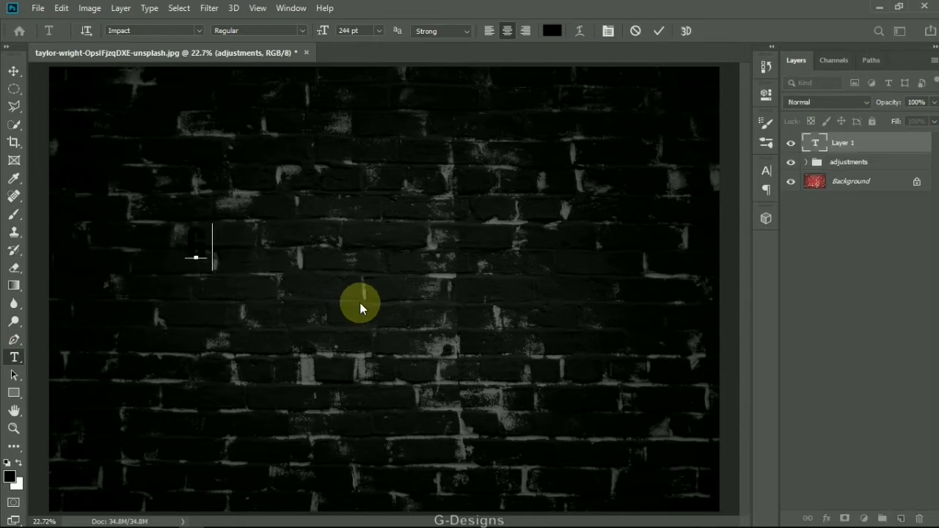
text(G-DES)
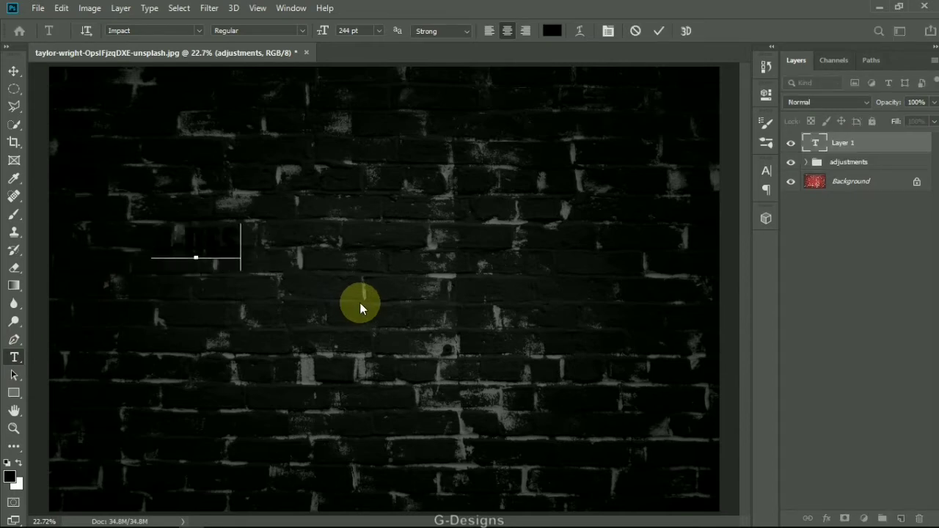
text(IGNS)
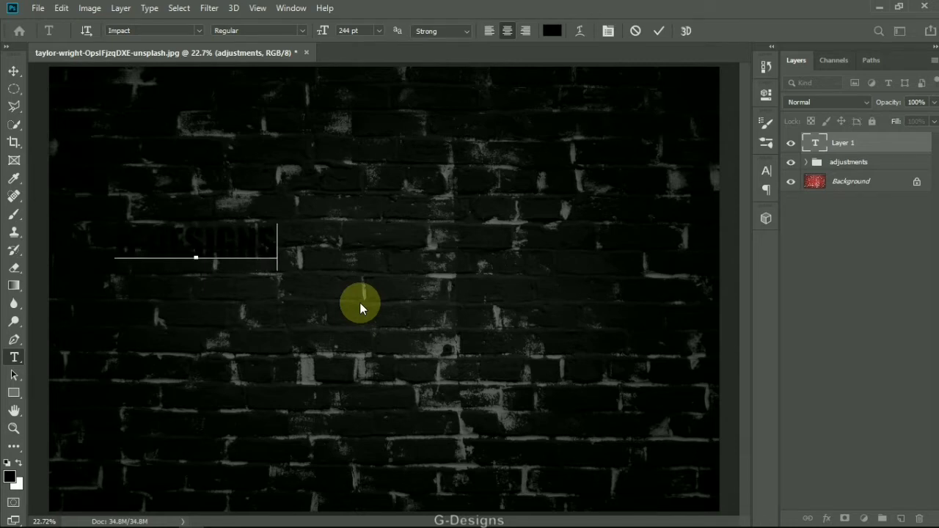
Recolour the whole G-DESIGNS text bright cyan and commit the text.
key(ctrl+a)
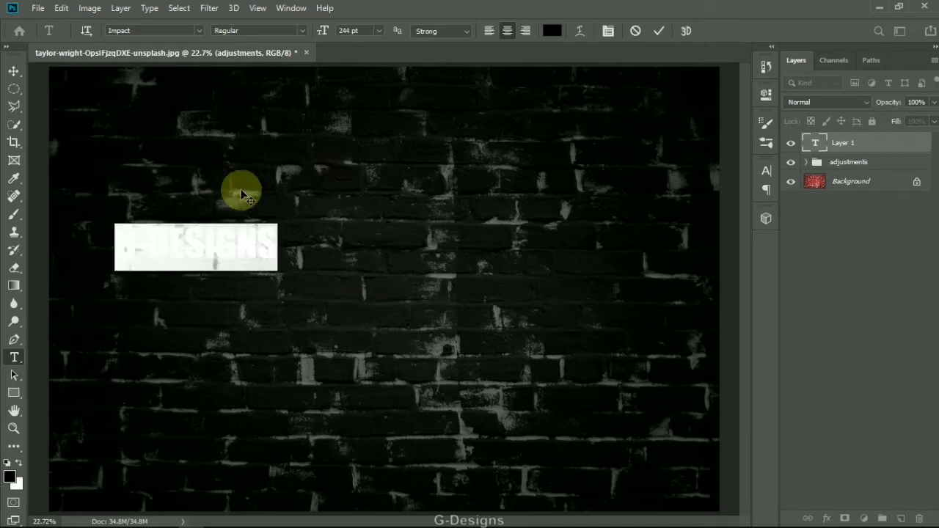
click(561, 34)
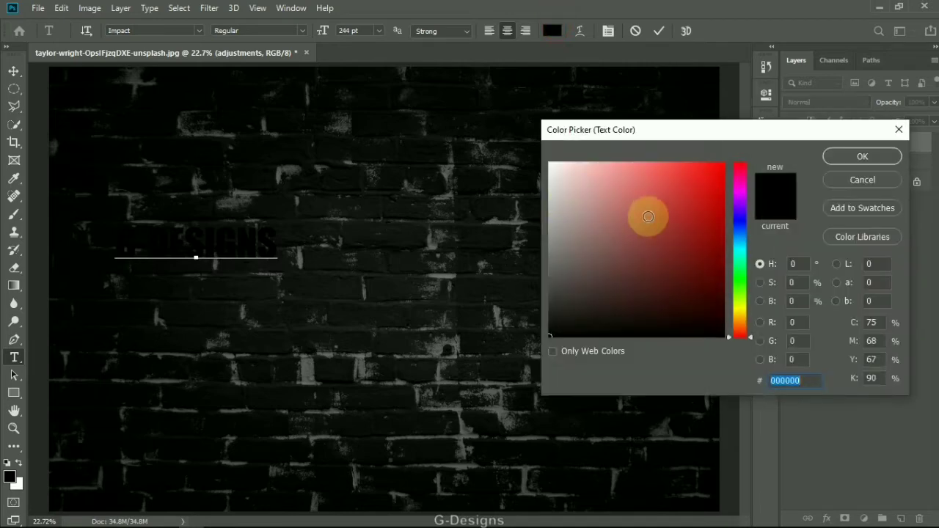
drag(739, 229, 742, 250)
drag(692, 208, 680, 166)
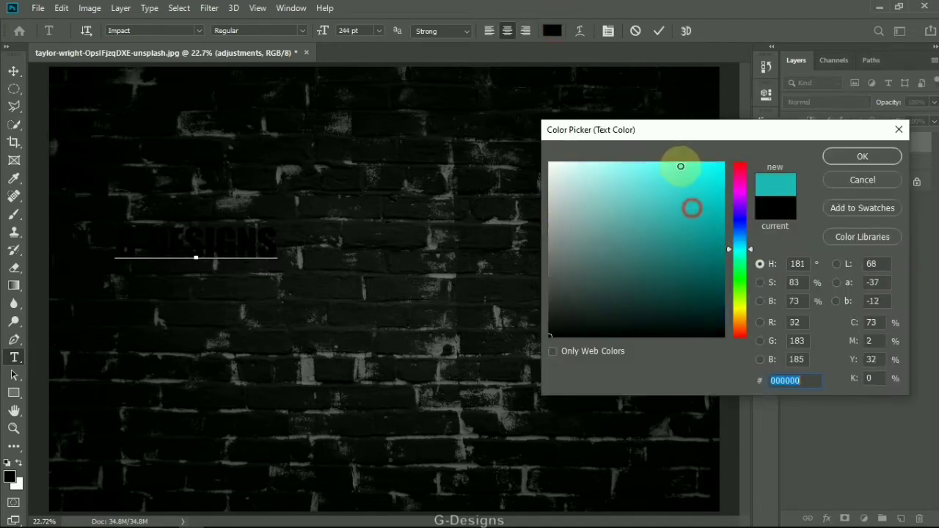
click(873, 156)
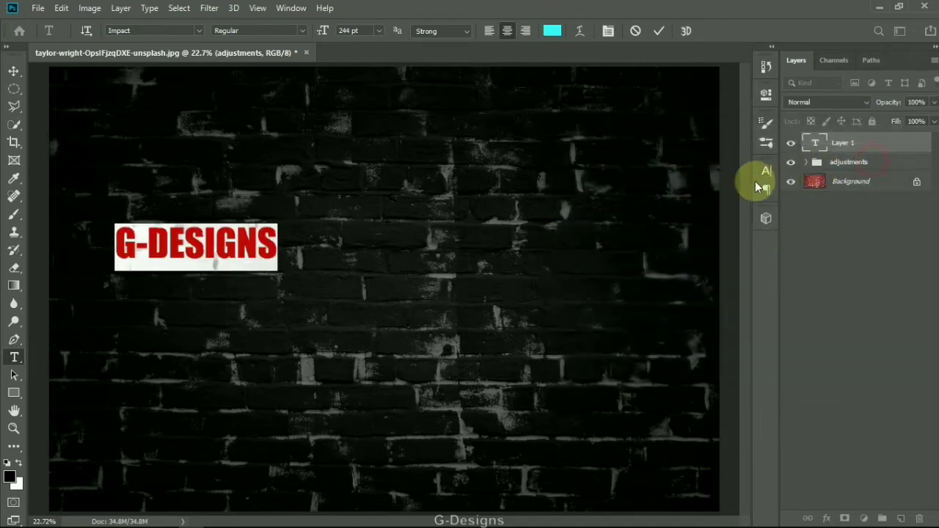
click(837, 317)
Move the G-DESIGNS text to the centre of the brick wall.
key(v)
click(267, 239)
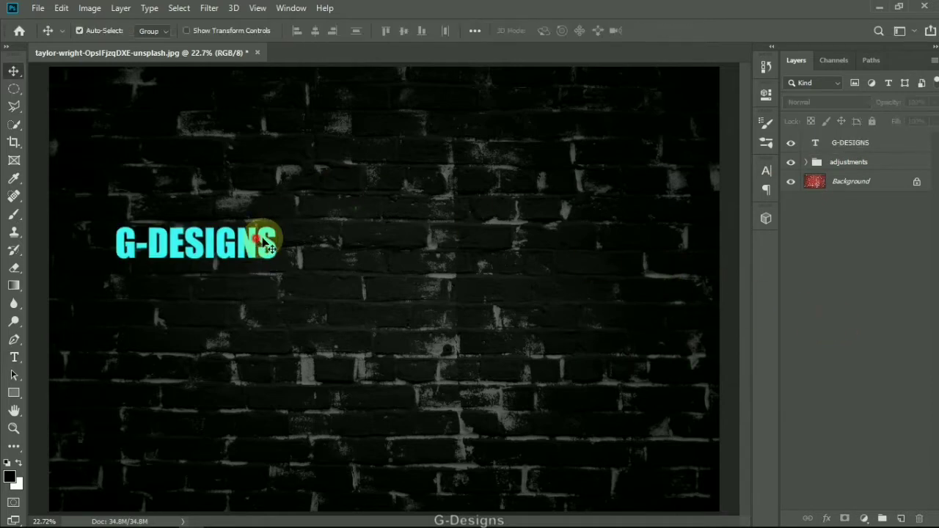
drag(265, 238, 469, 283)
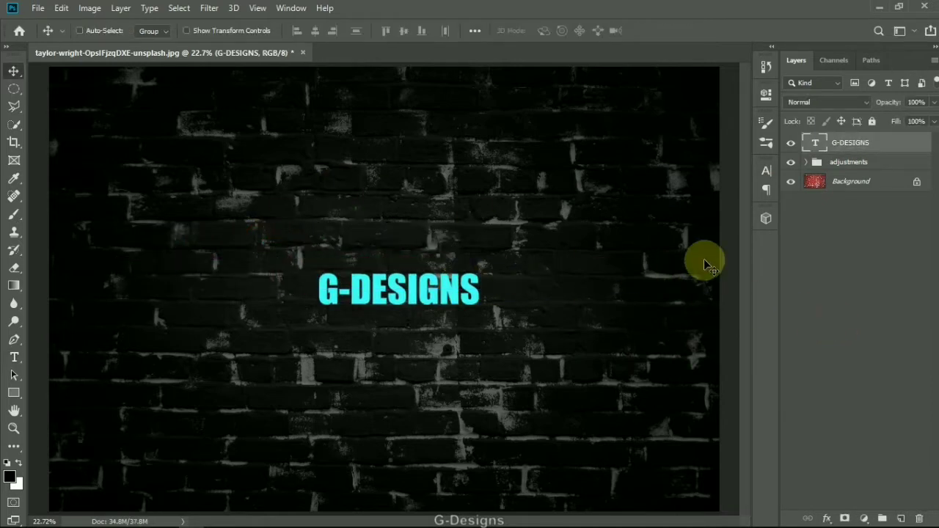
Scale the G-DESIGNS text up to about 219% and position it near the middle of the brick wall.
key(ctrl+t)
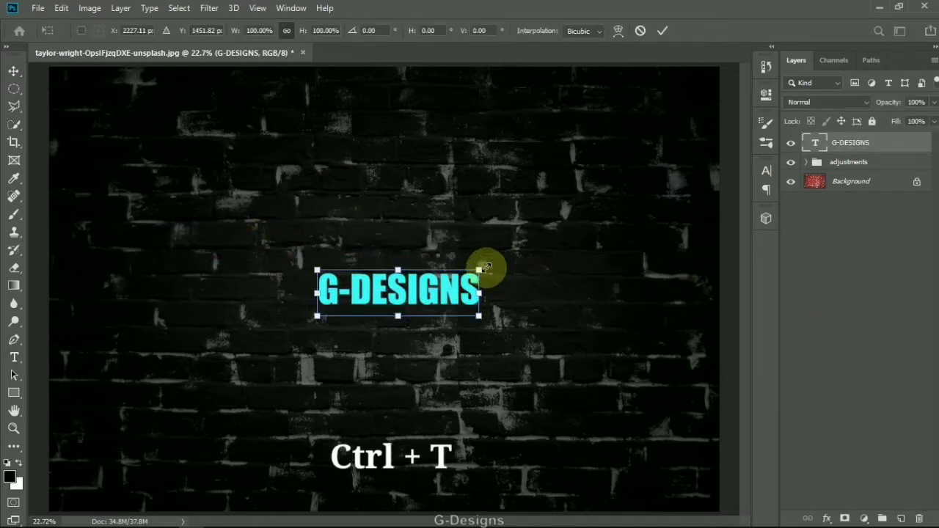
drag(485, 265, 589, 174)
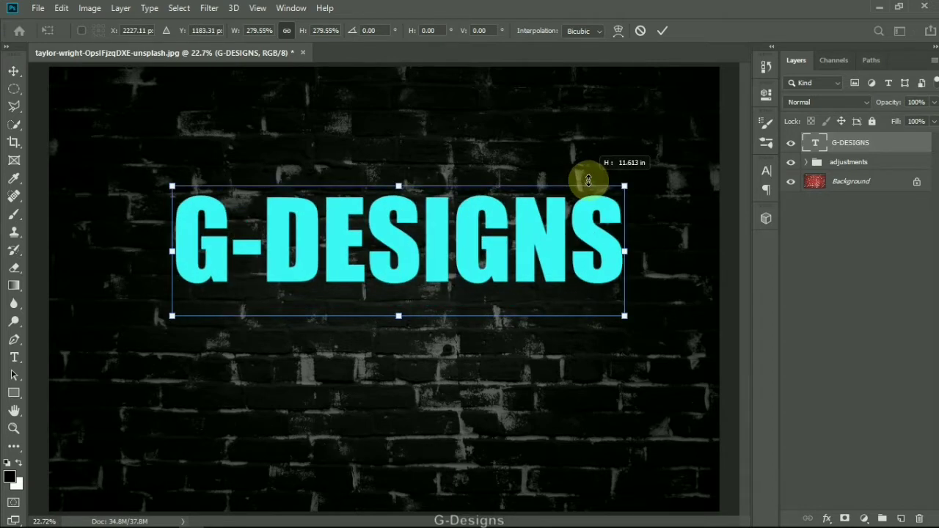
drag(561, 204, 562, 208)
drag(475, 292, 461, 277)
drag(563, 196, 553, 202)
drag(464, 255, 470, 259)
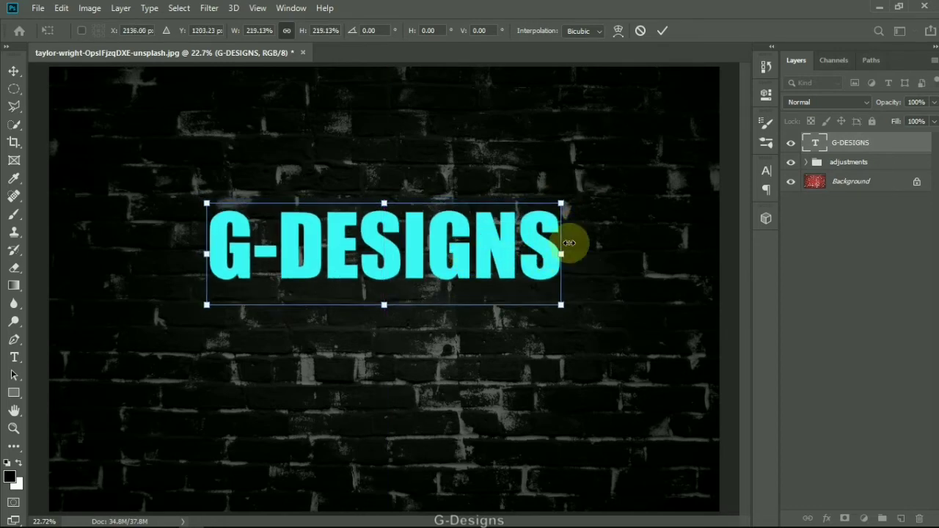
drag(372, 261, 378, 274)
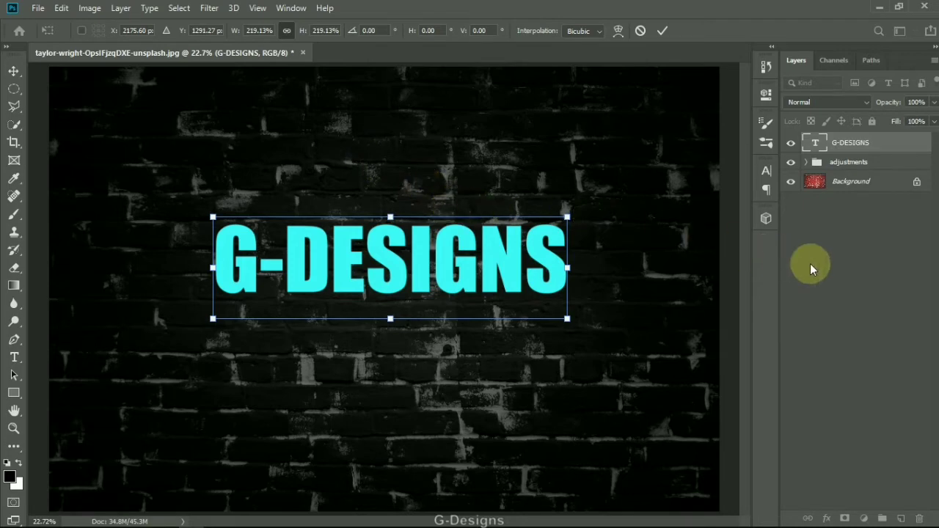
click(838, 271)
Align the G-DESIGNS text layer to the vertical and horizontal centres of the whole canvas, leaving nothing selected.
key(ctrl+a)
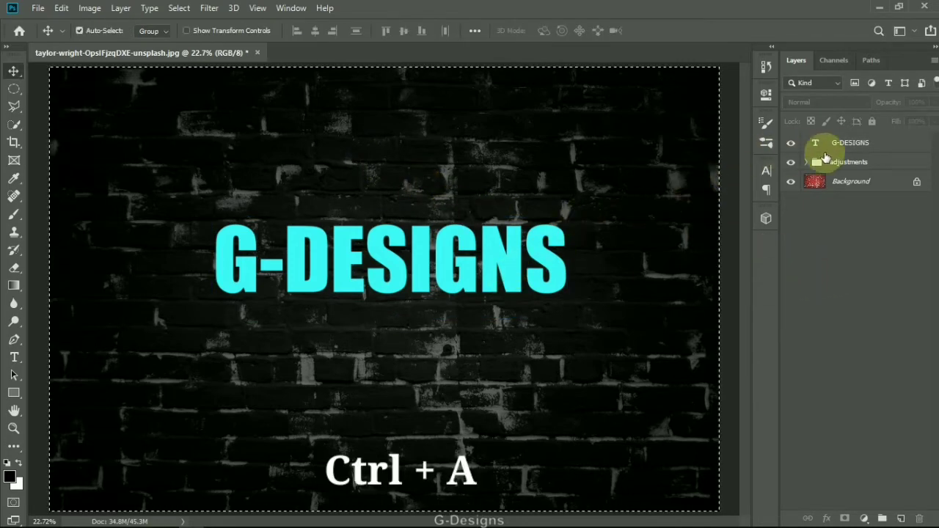
click(840, 147)
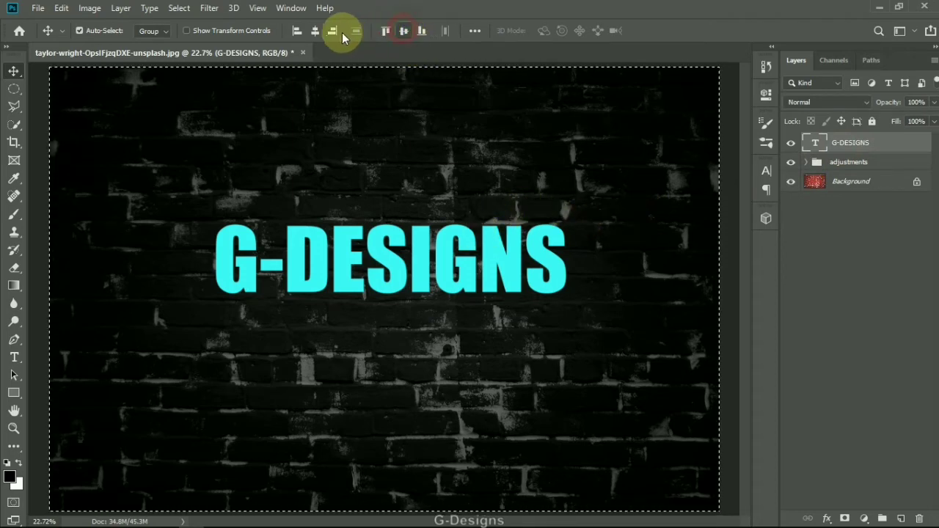
click(319, 30)
click(320, 31)
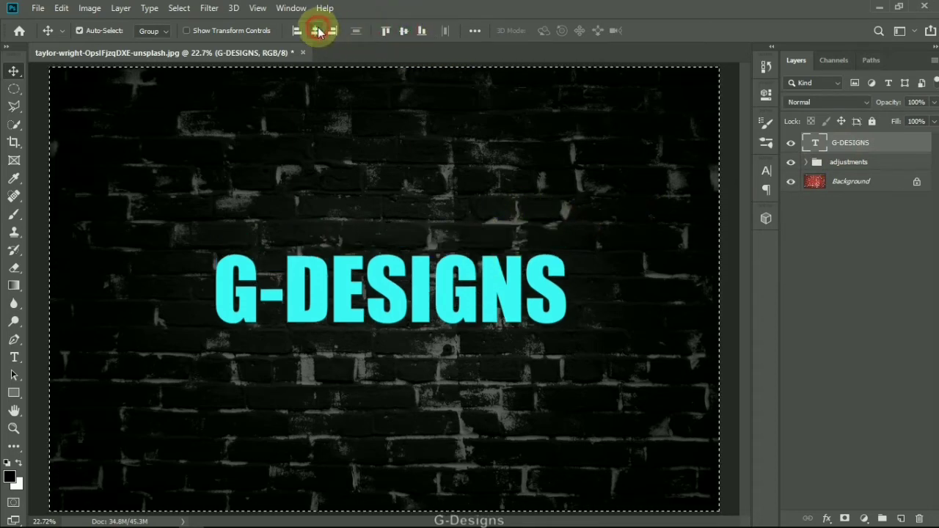
click(825, 299)
key(ctrl+d)
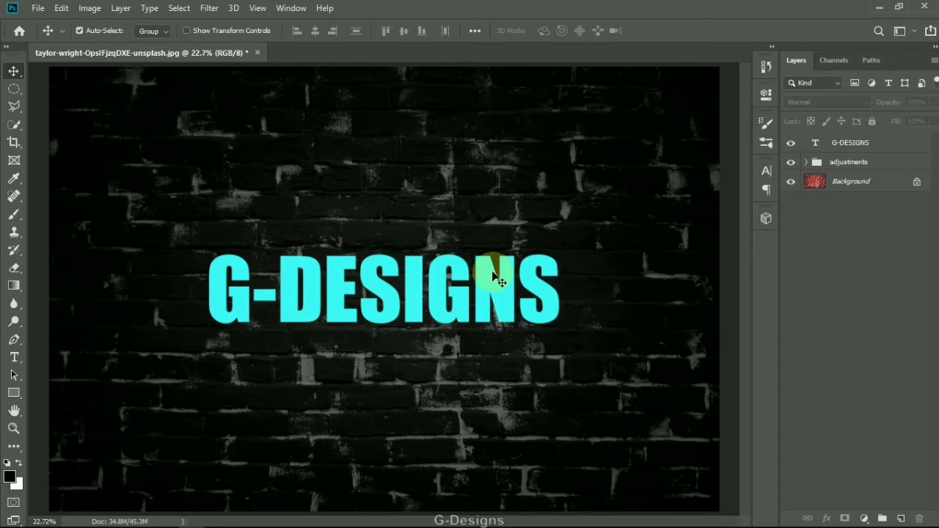
Add a Bevel & Emboss effect to the G-DESIGNS text layer with depth 95% and size 40 px.
click(880, 142)
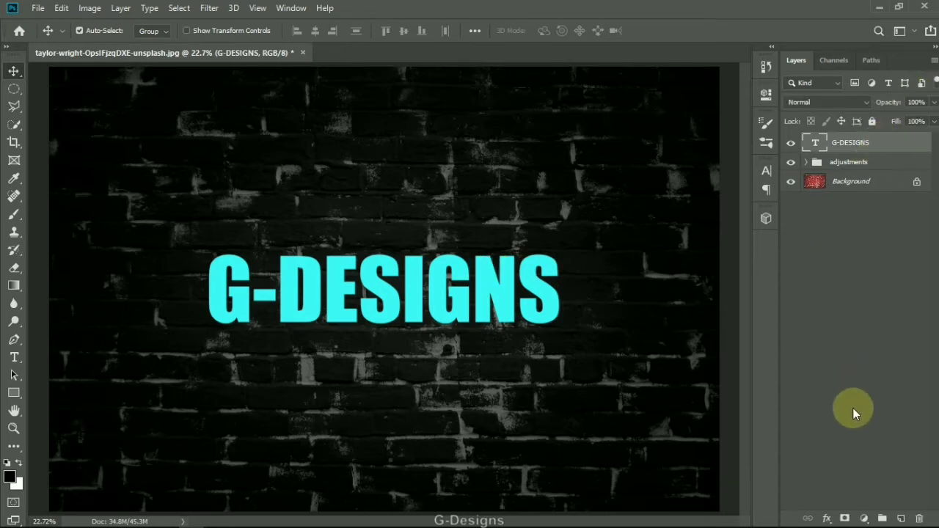
click(827, 519)
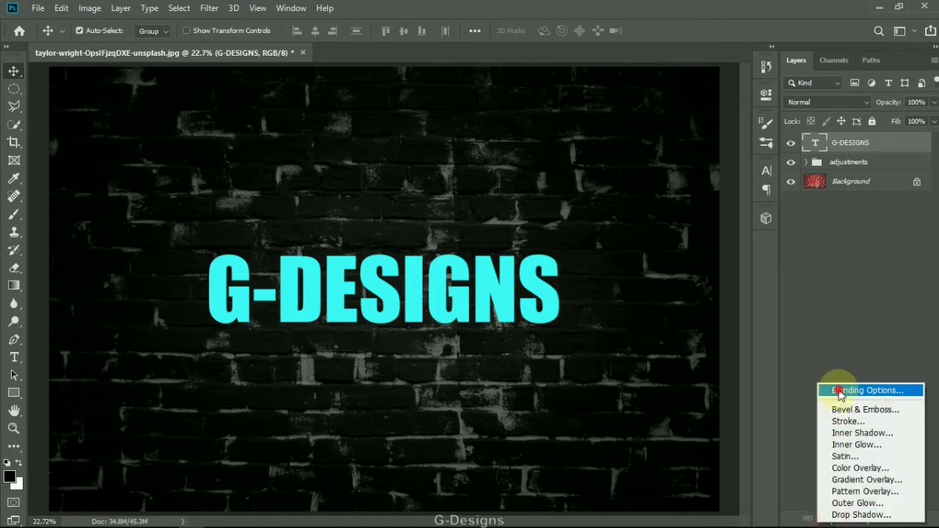
click(839, 391)
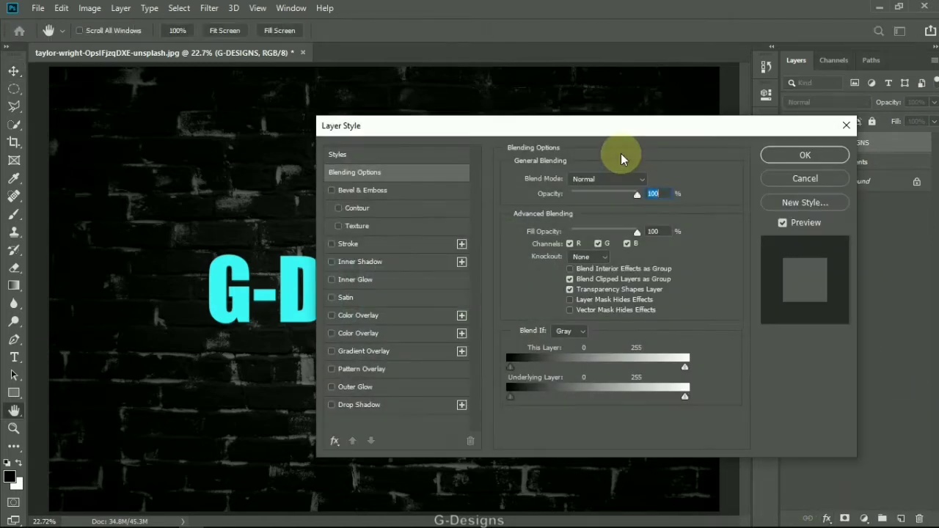
click(366, 193)
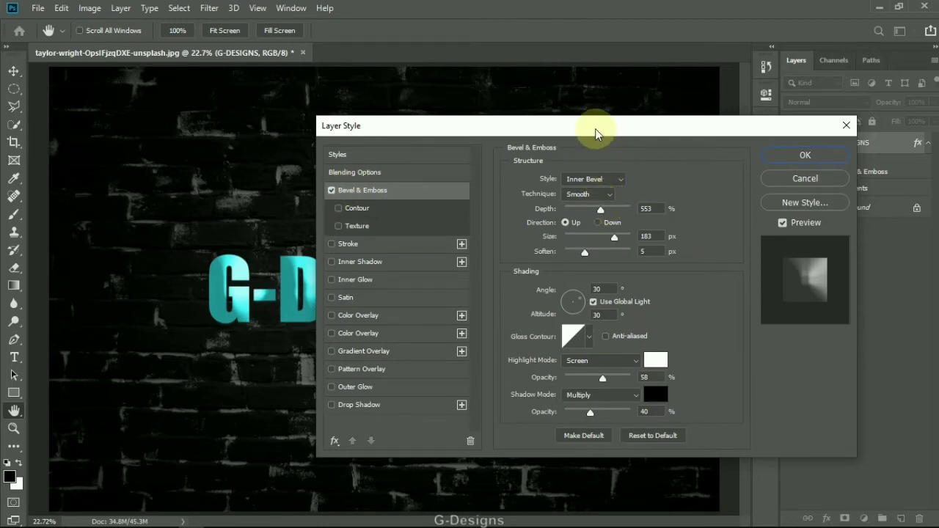
drag(597, 128, 800, 114)
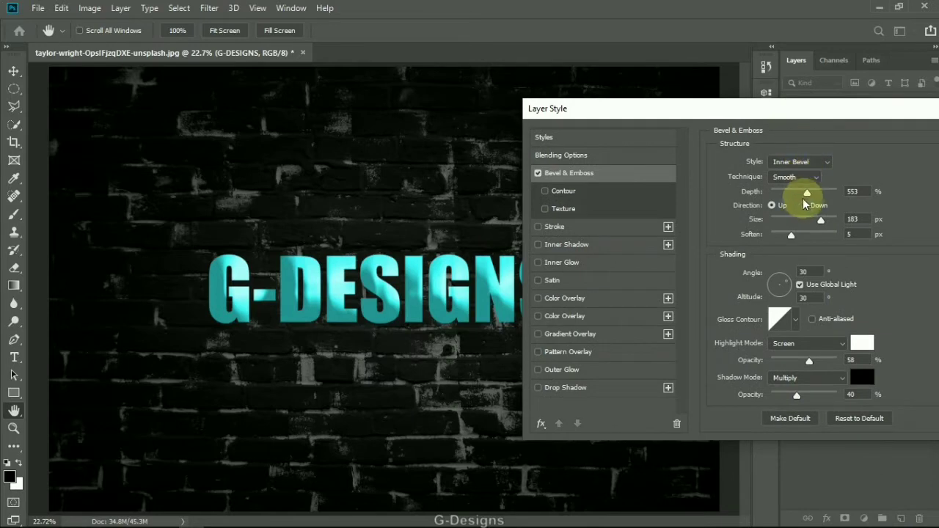
click(785, 190)
drag(784, 191, 779, 191)
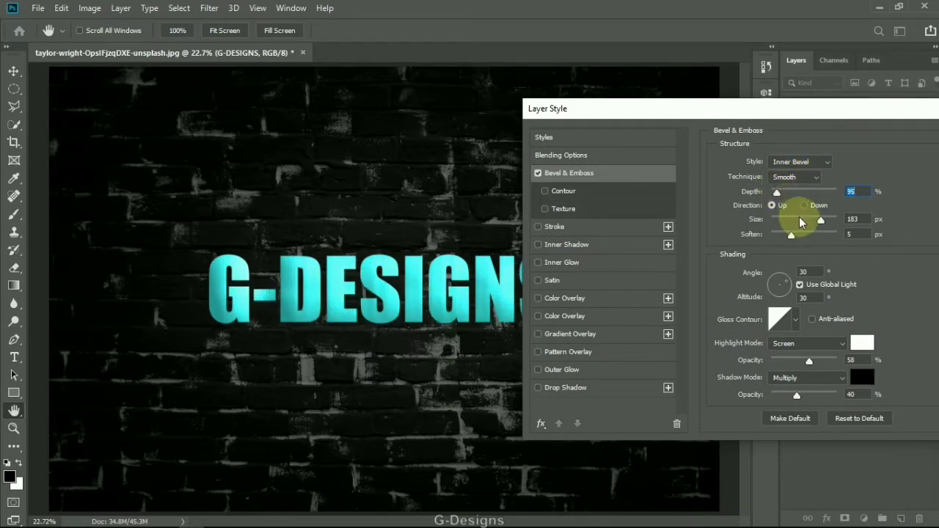
mouse_move(797, 219)
mouse_down()
mouse_move(769, 227)
mouse_move(782, 224)
mouse_move(787, 233)
mouse_up()
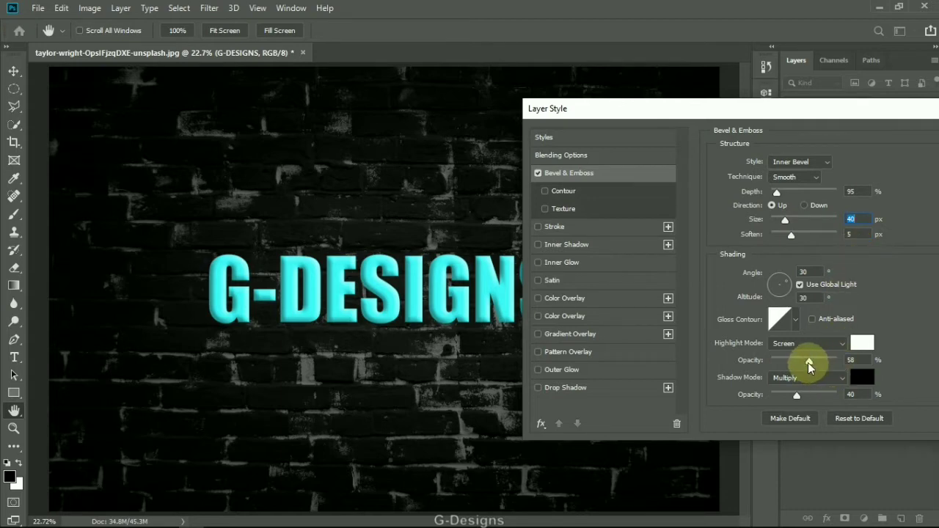
Set the bevel's highlight opacity to 100% and its shadow opacity to 0%.
click(809, 361)
drag(844, 365, 841, 376)
drag(798, 396, 757, 401)
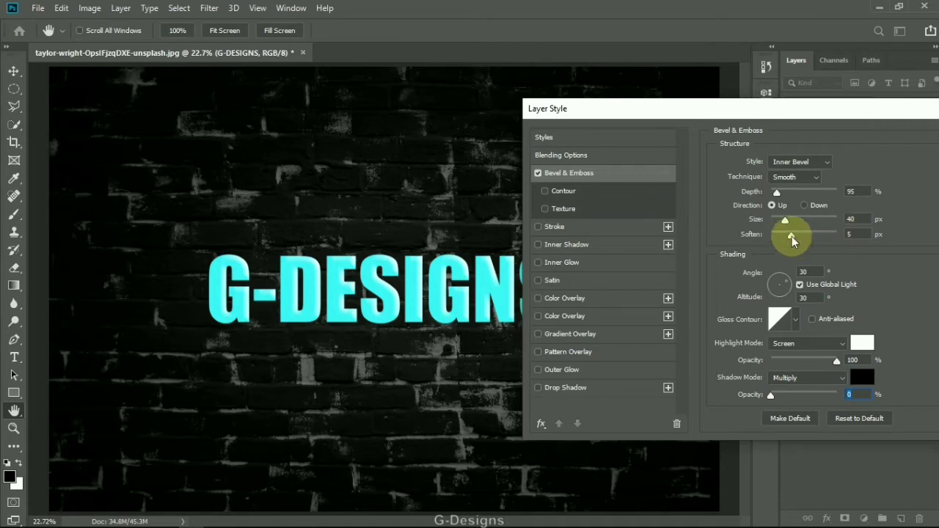
Set the bevel's size to 24 px, direction to Up and depth to 157%, and apply the layer style.
drag(784, 223, 778, 204)
click(809, 206)
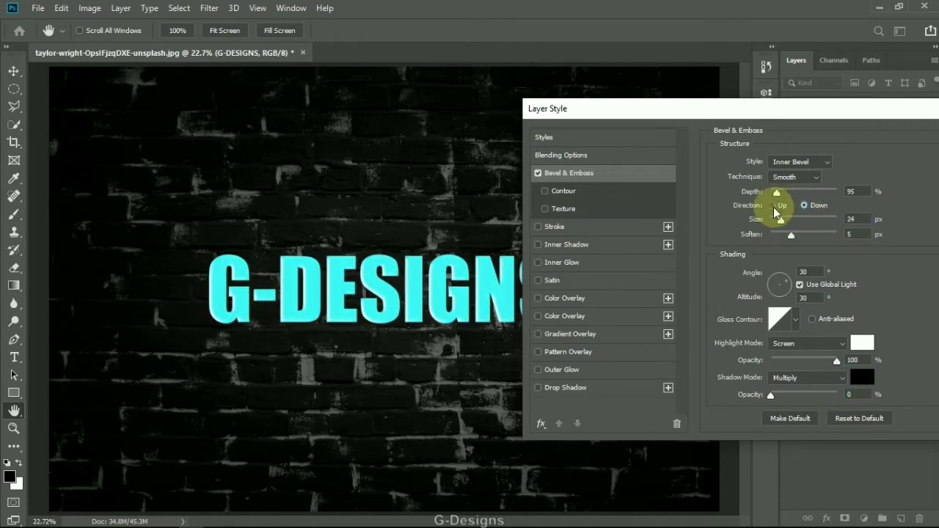
click(774, 207)
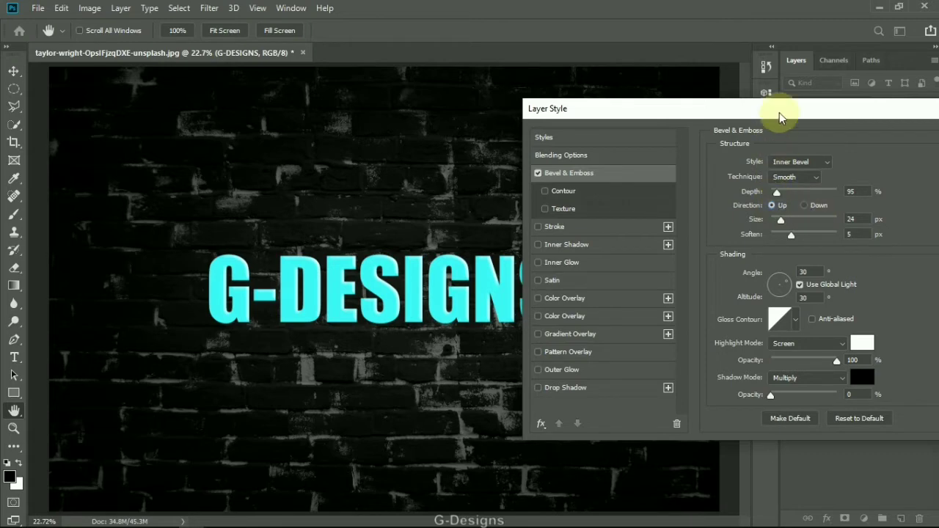
drag(782, 116, 671, 110)
drag(665, 187, 671, 193)
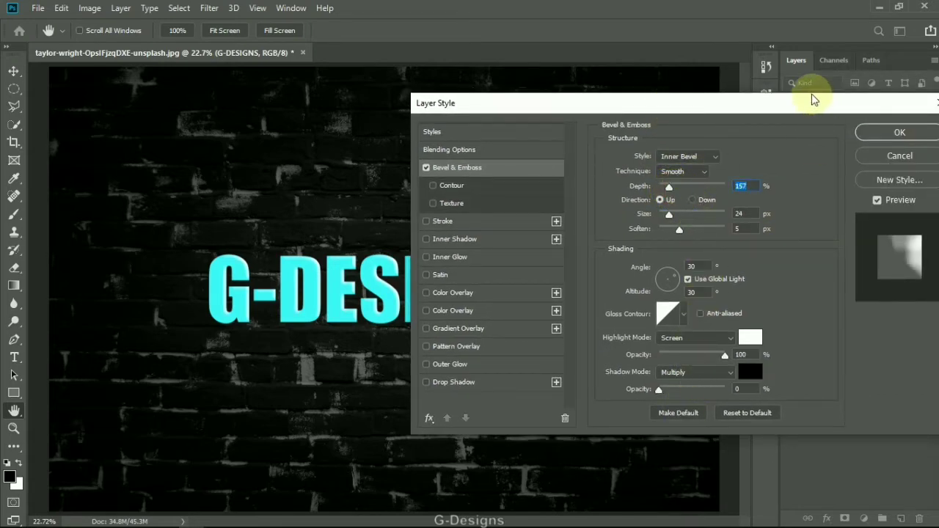
drag(807, 108, 700, 131)
click(802, 154)
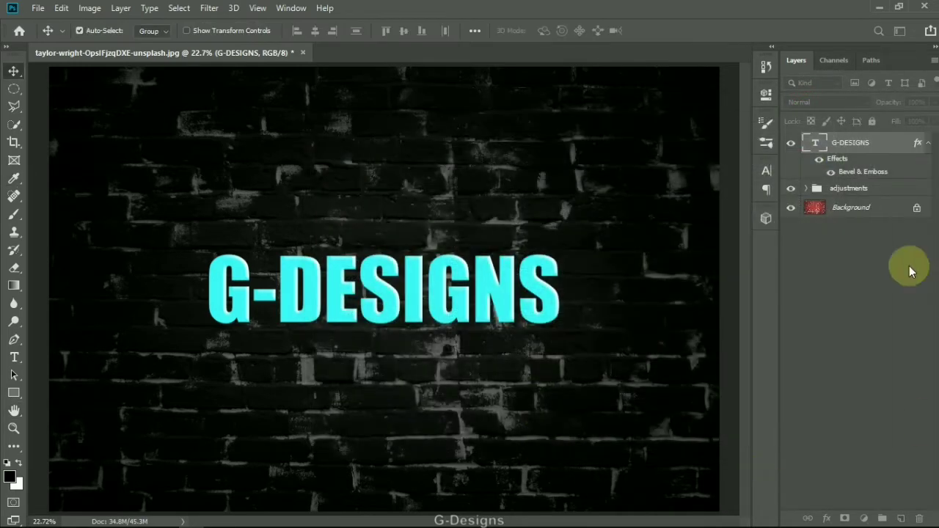
Enable a Drop Shadow effect on the G-DESIGNS text layer and show its settings.
right_click(859, 145)
click(717, 22)
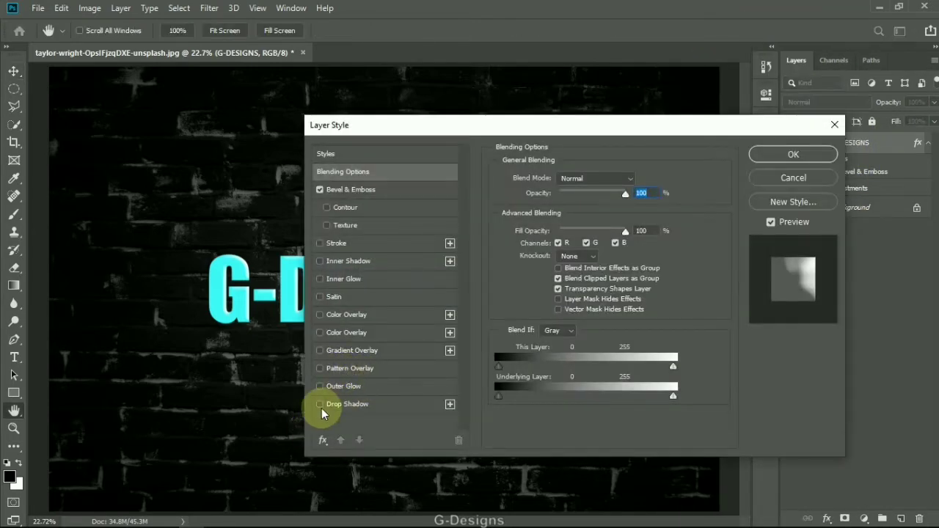
click(321, 404)
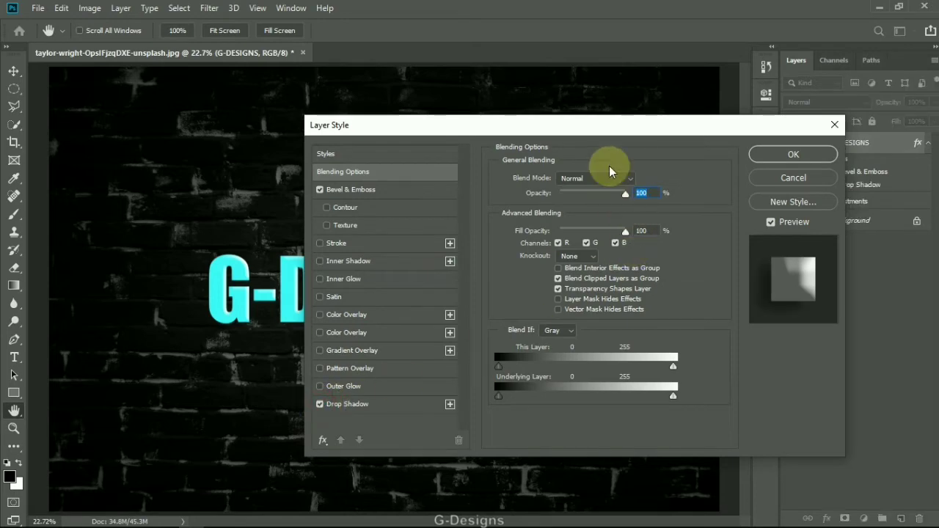
click(381, 404)
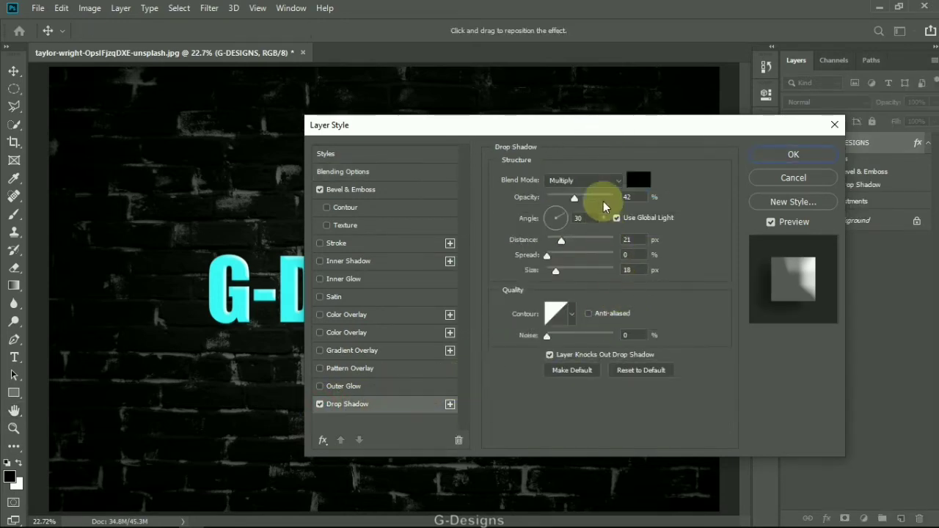
Set the drop shadow's opacity to 48% and size to 24 px in Multiply mode, and apply the layer style.
drag(593, 132, 774, 110)
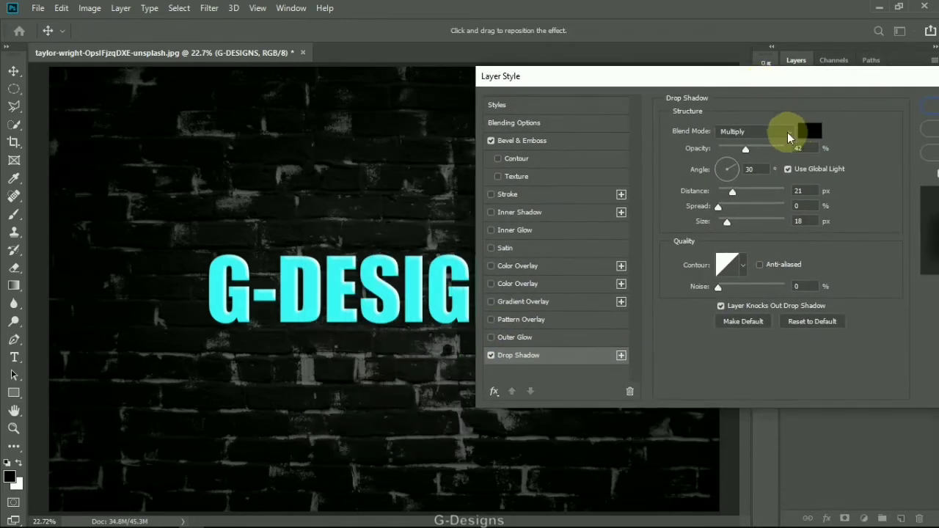
click(773, 134)
click(774, 134)
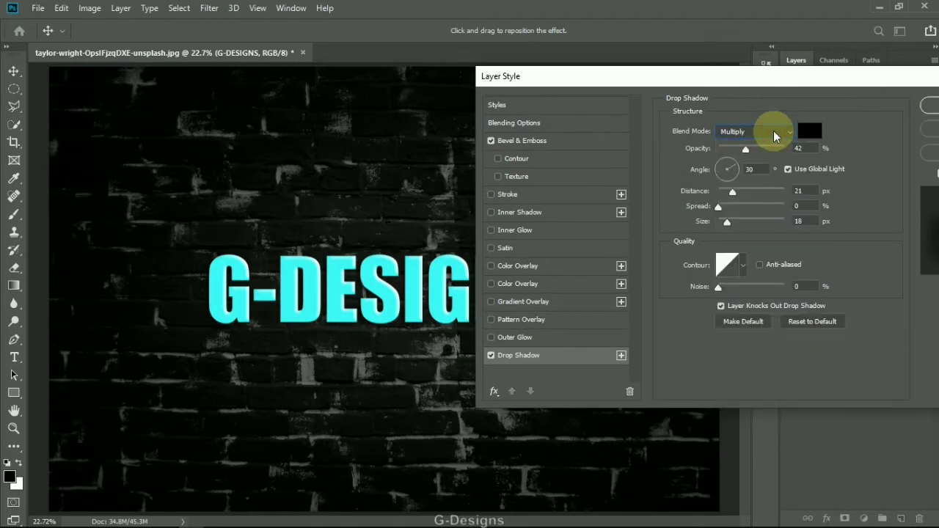
drag(745, 149, 750, 149)
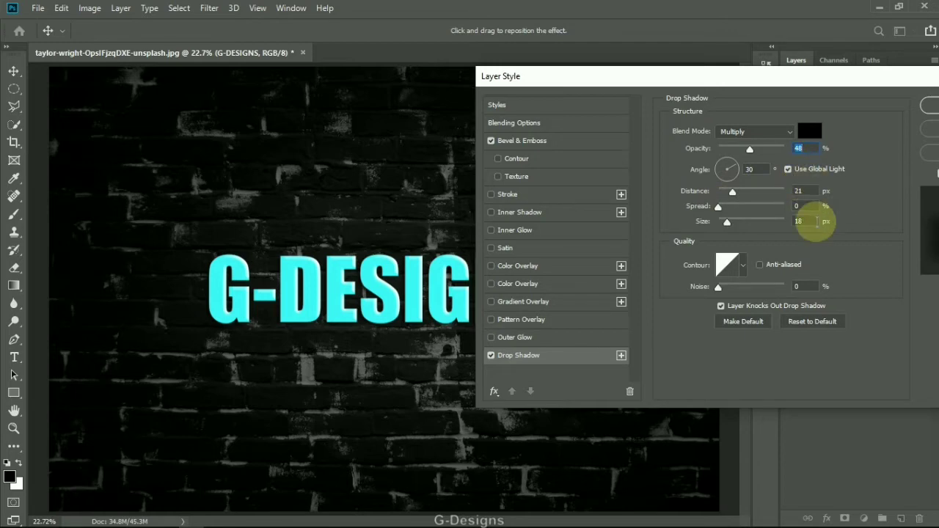
drag(729, 221, 731, 221)
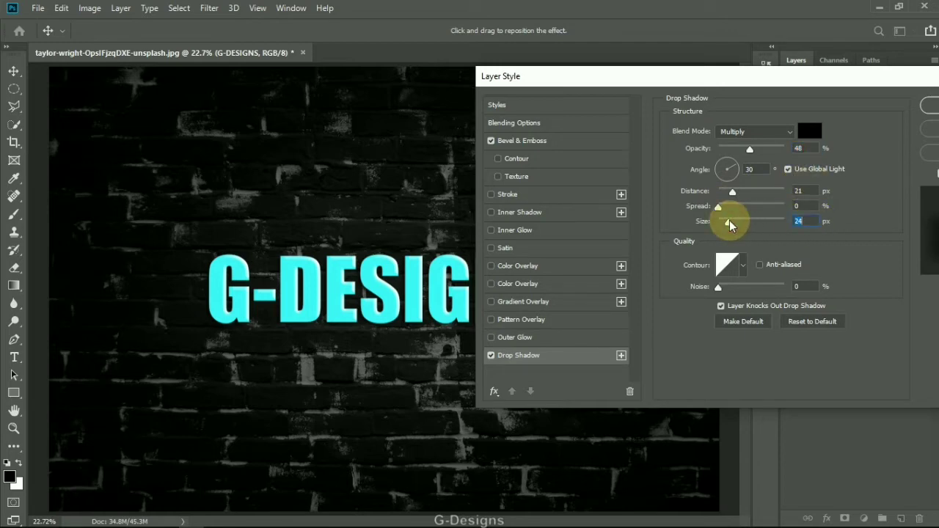
drag(734, 77, 627, 110)
click(810, 142)
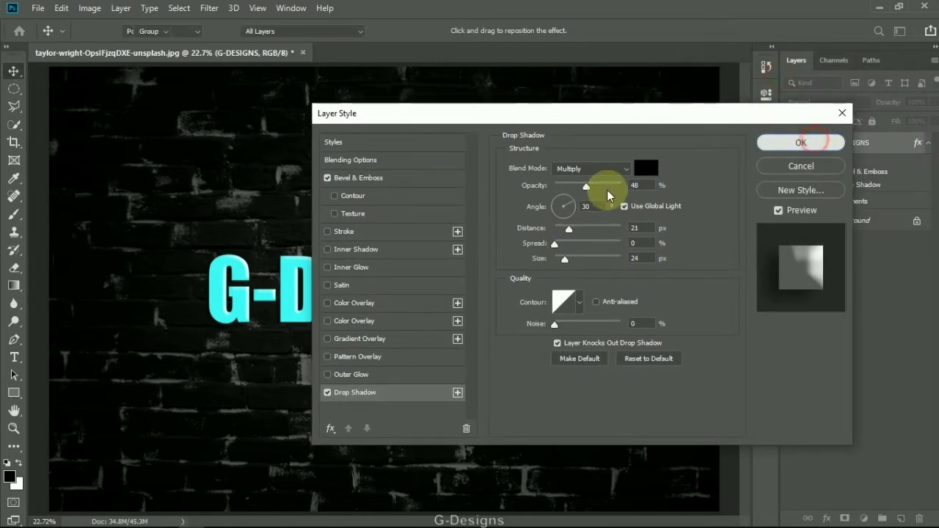
Duplicate the G-DESIGNS text layer and convert the copy to a smart object.
click(863, 146)
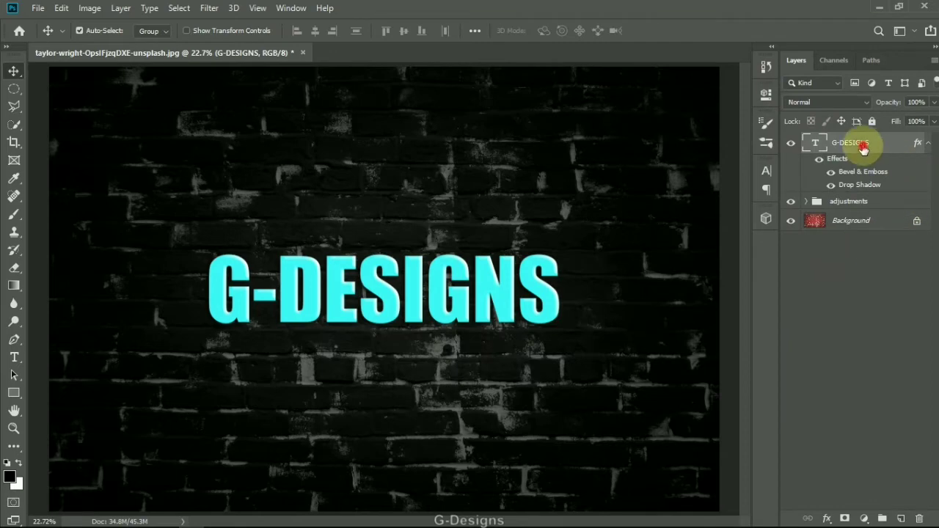
key(ctrl+j)
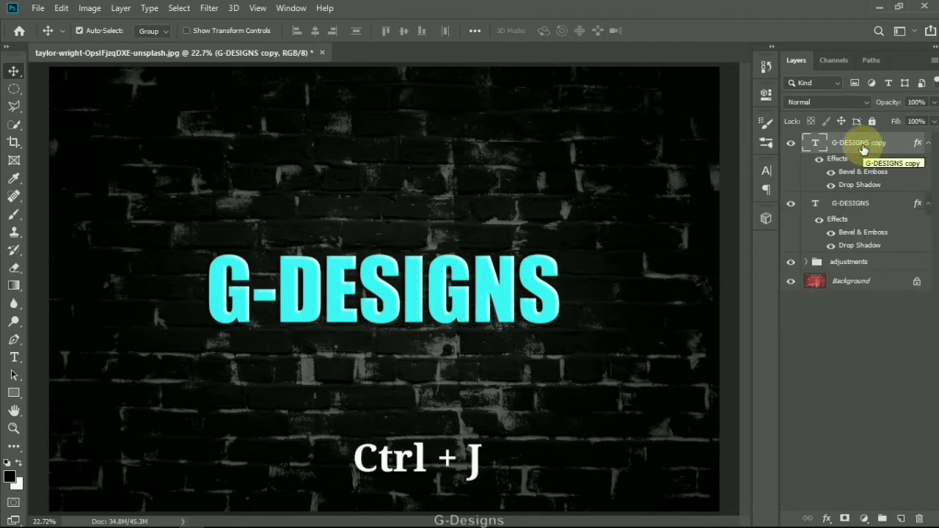
right_click(867, 147)
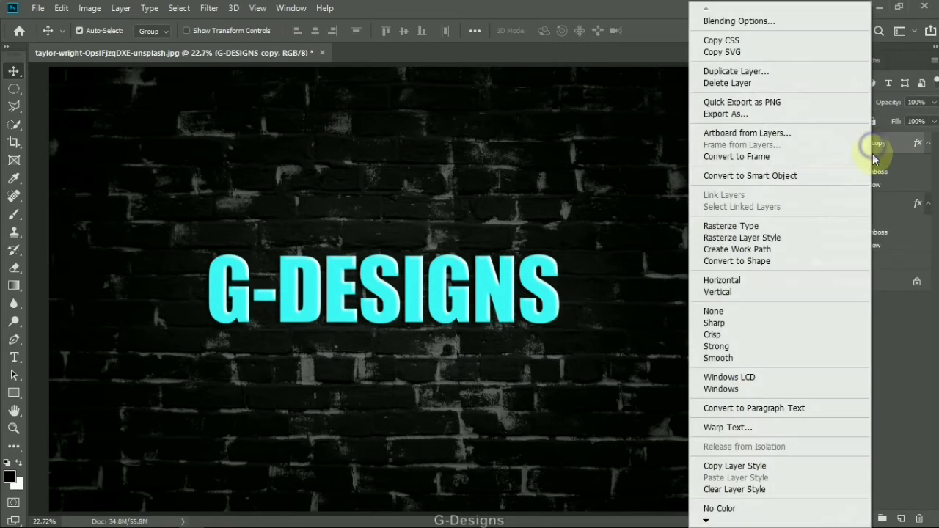
click(806, 183)
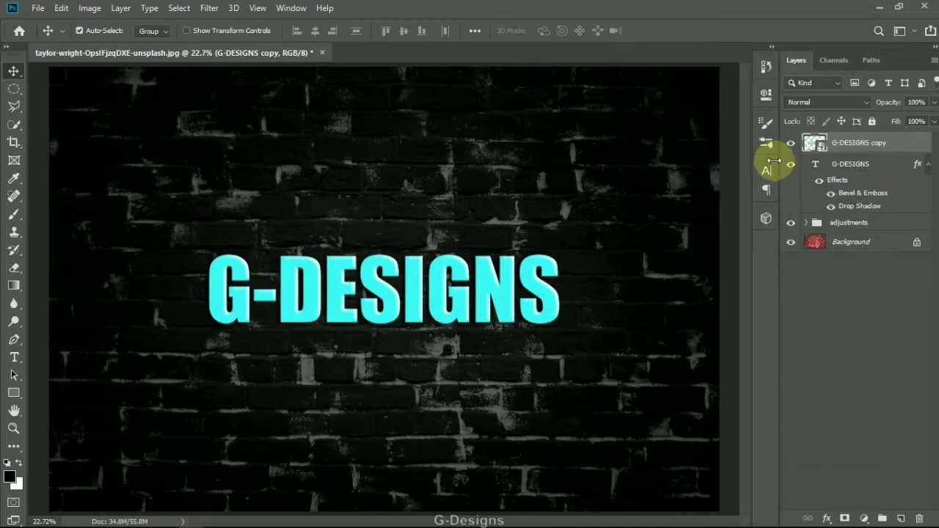
Apply a Gaussian Blur with a radius of 52.4 pixels to the G-DESIGNS copy smart object.
click(209, 9)
mouse_move(247, 163)
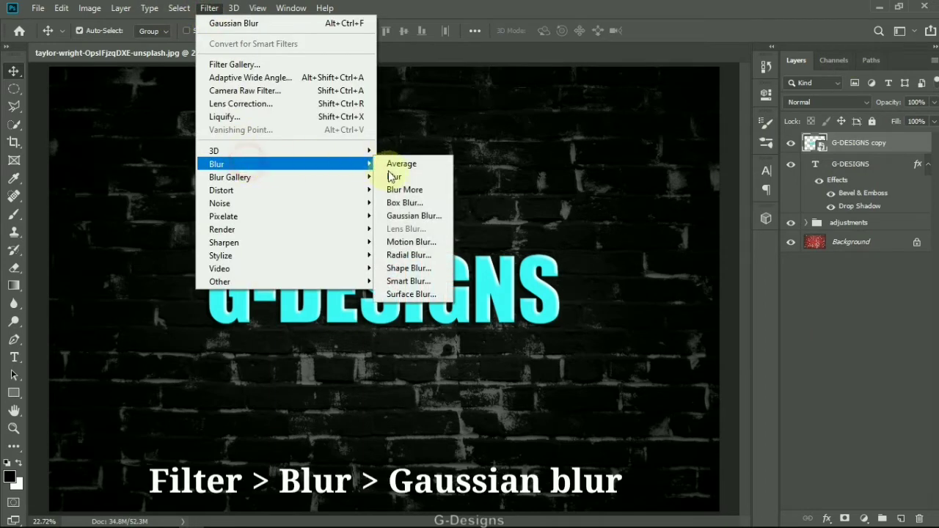
click(416, 215)
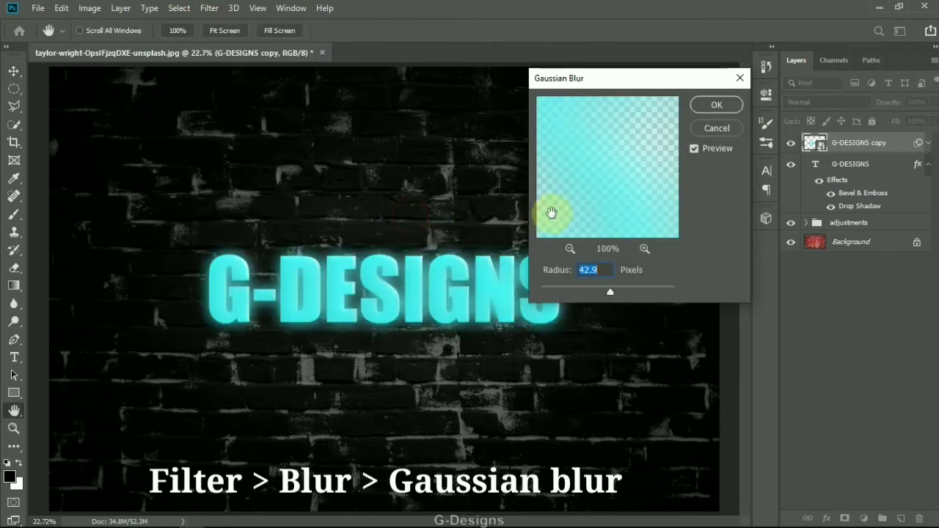
drag(613, 290, 615, 292)
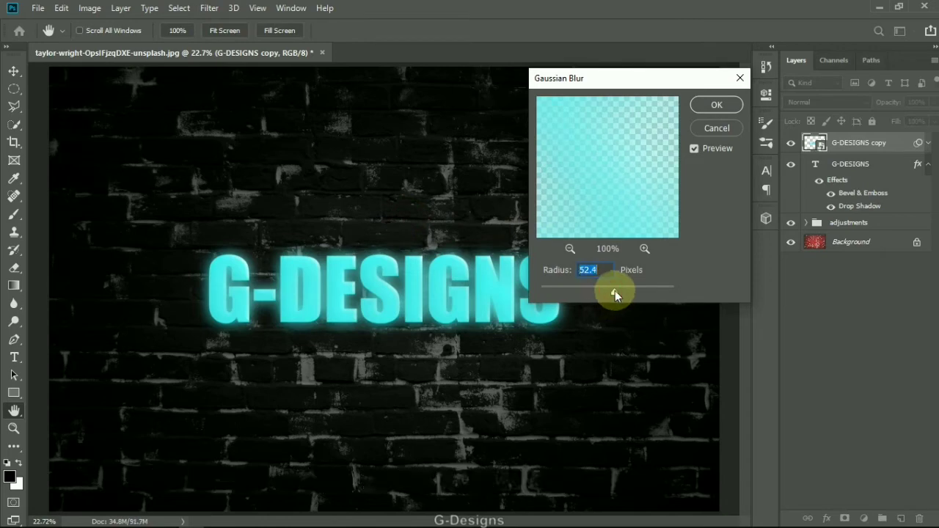
click(717, 105)
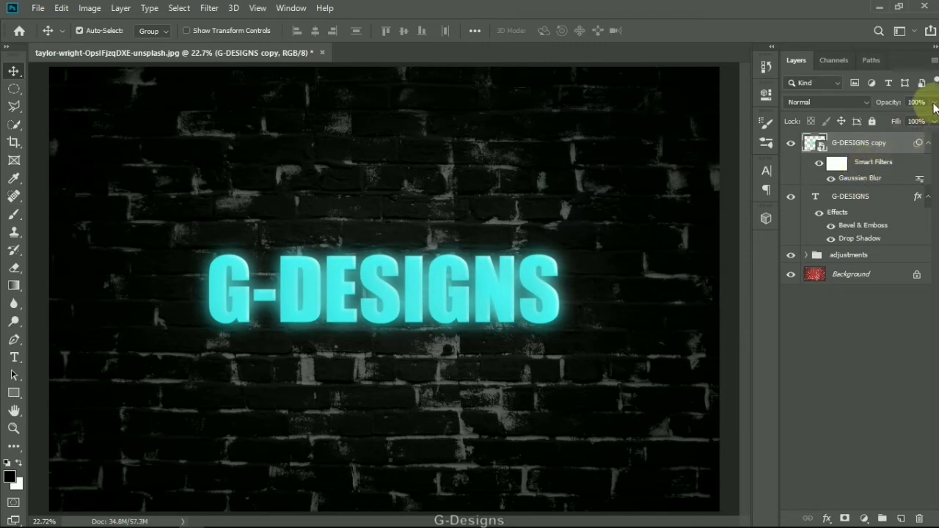
Set the G-DESIGNS copy layer's opacity to 85% and place it beneath the G-DESIGNS text layer.
click(907, 116)
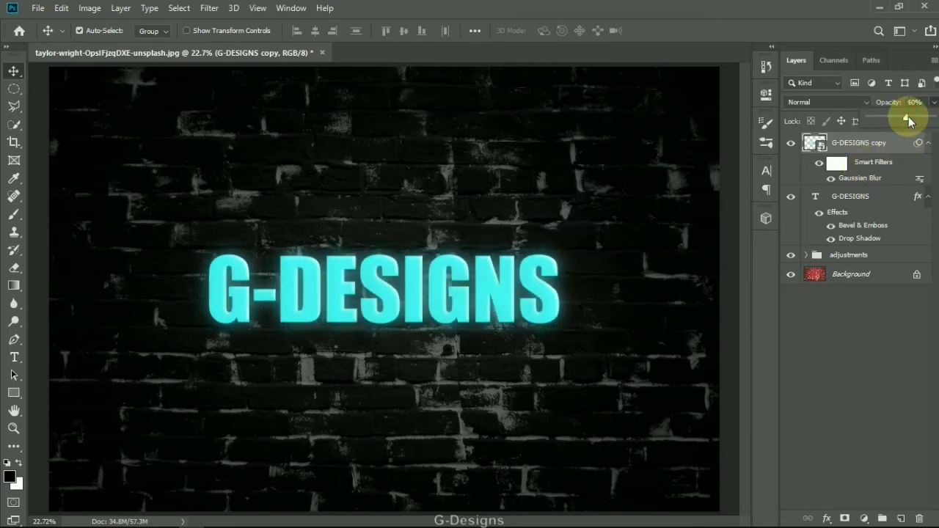
click(924, 118)
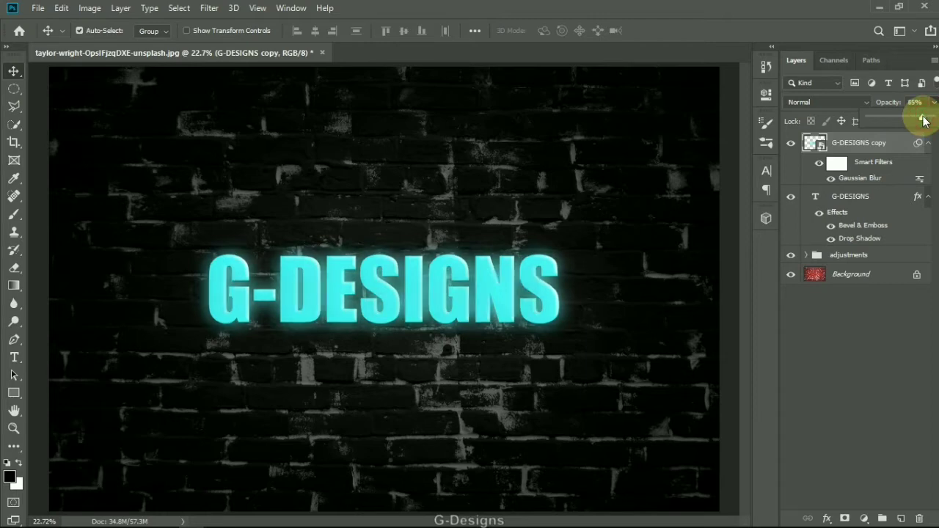
click(907, 391)
drag(860, 142, 919, 240)
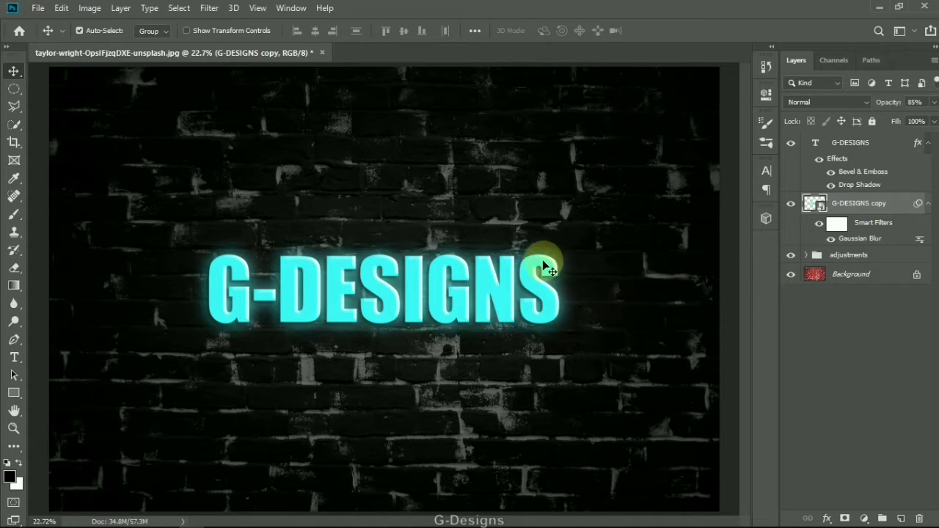
Link the G-DESIGNS text layer with its blurred copy and move both a little higher on the wall.
drag(490, 306, 490, 277)
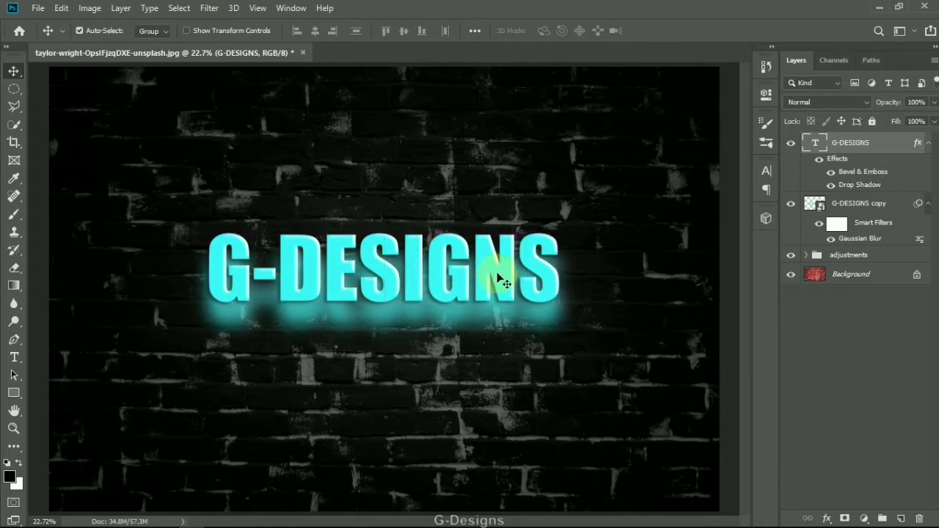
key(ctrl+z)
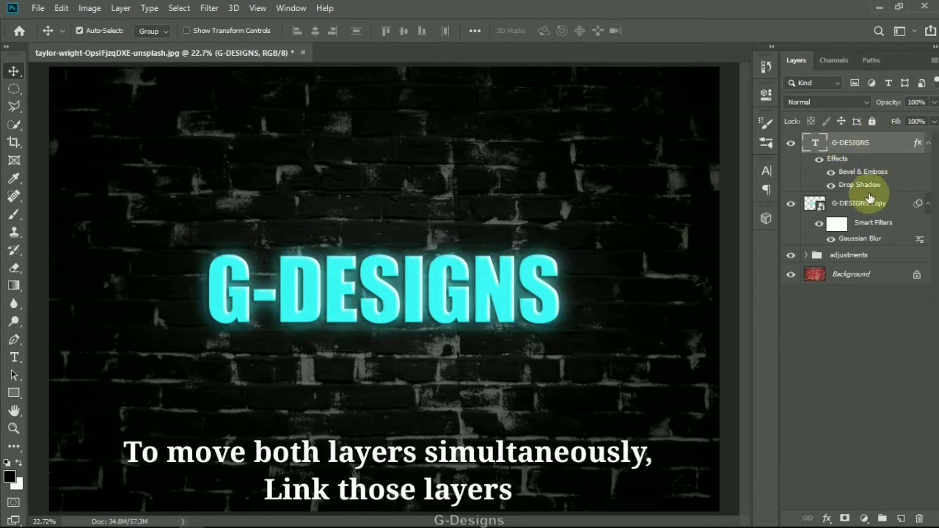
ctrl+click(866, 209)
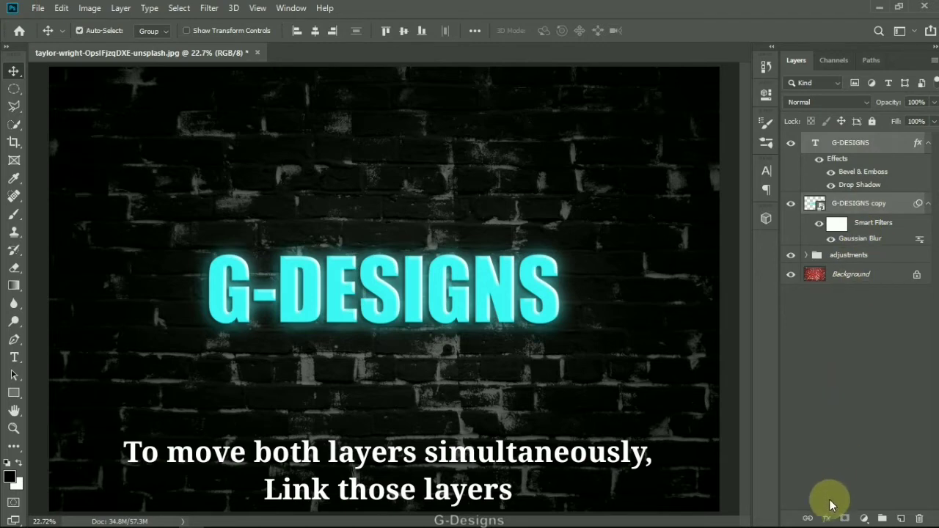
click(807, 519)
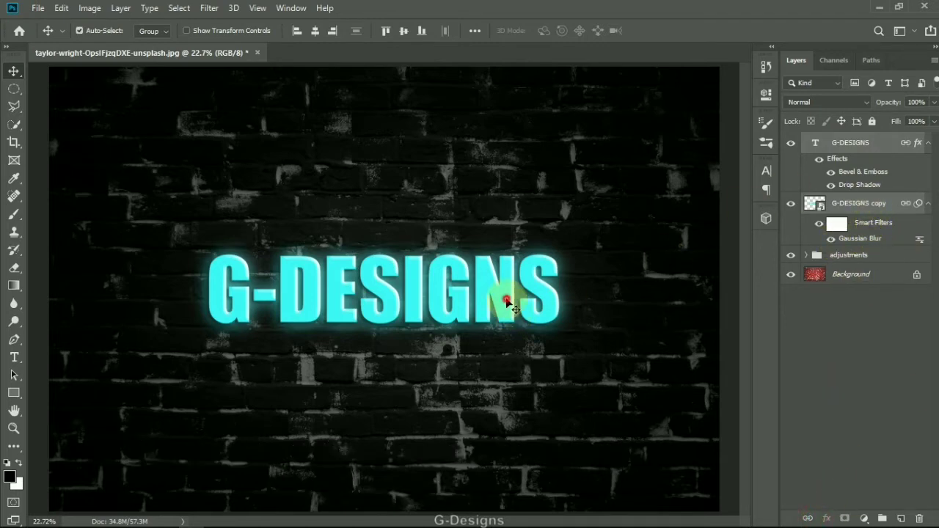
drag(508, 303, 499, 258)
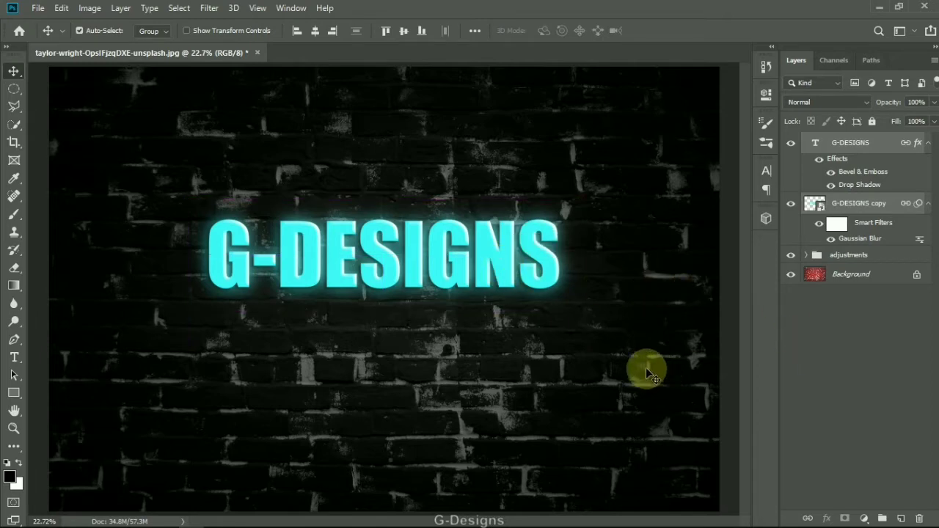
Add a 244 pt Impact text box reading Subscribe below the end of G-DESIGNS and tilt it slightly counterclockwise.
click(14, 357)
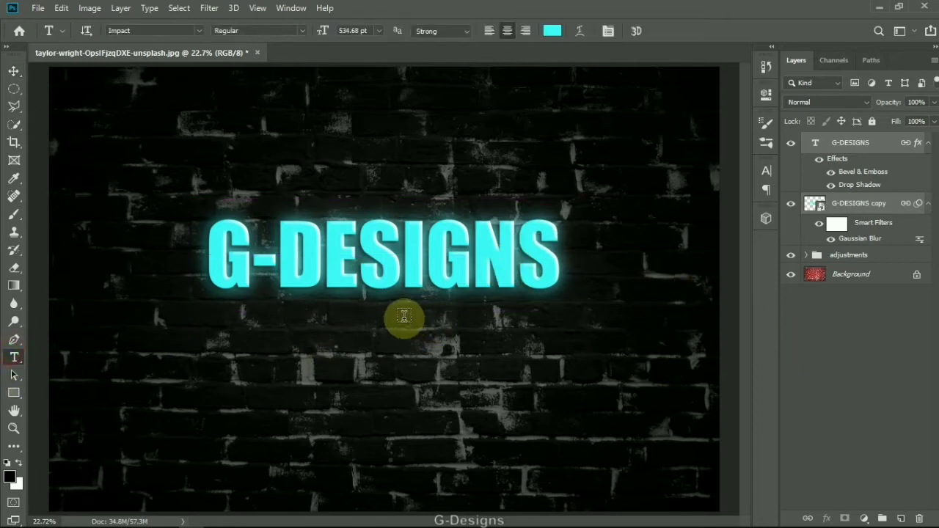
click(397, 306)
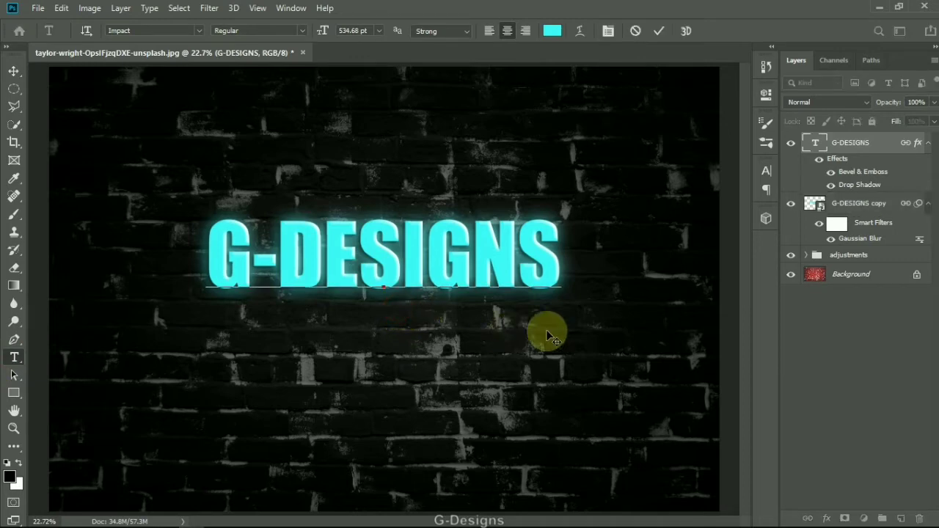
click(809, 367)
click(425, 311)
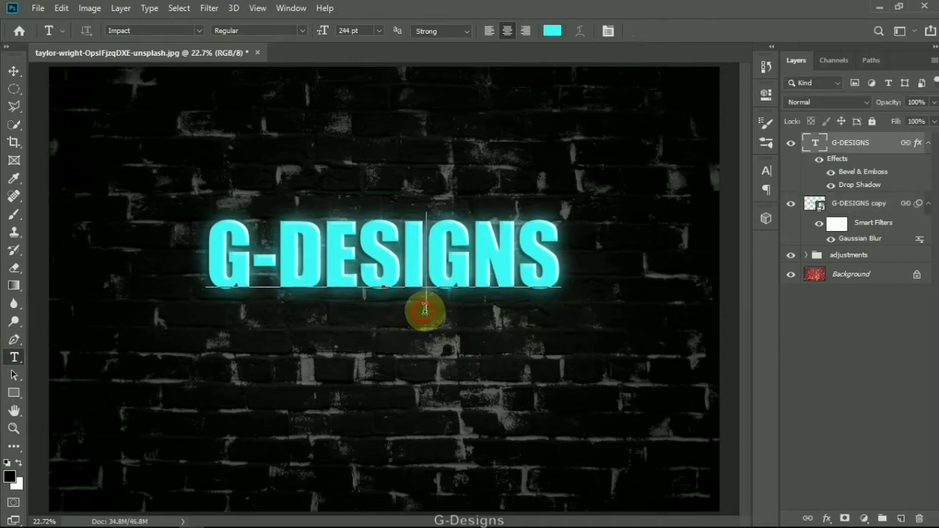
drag(411, 316, 593, 355)
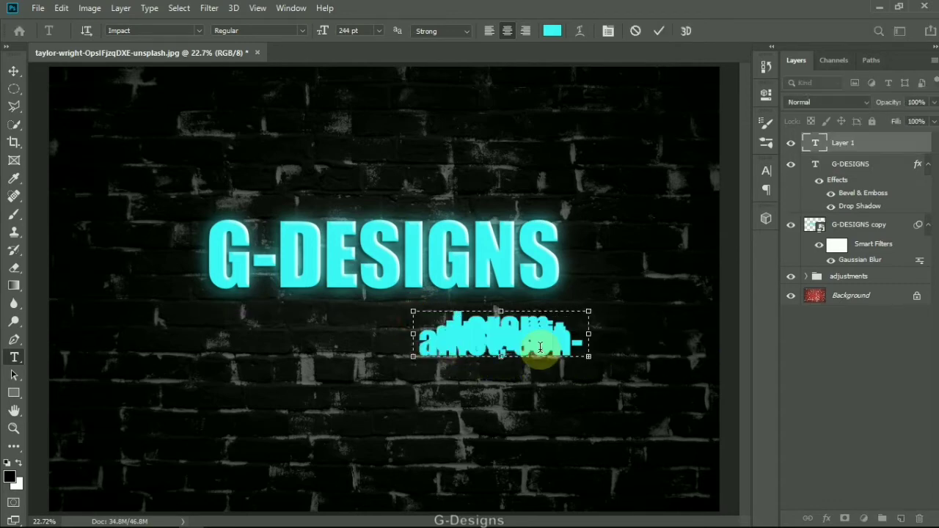
key(ctrl+a)
key(BackSpace)
text(Su)
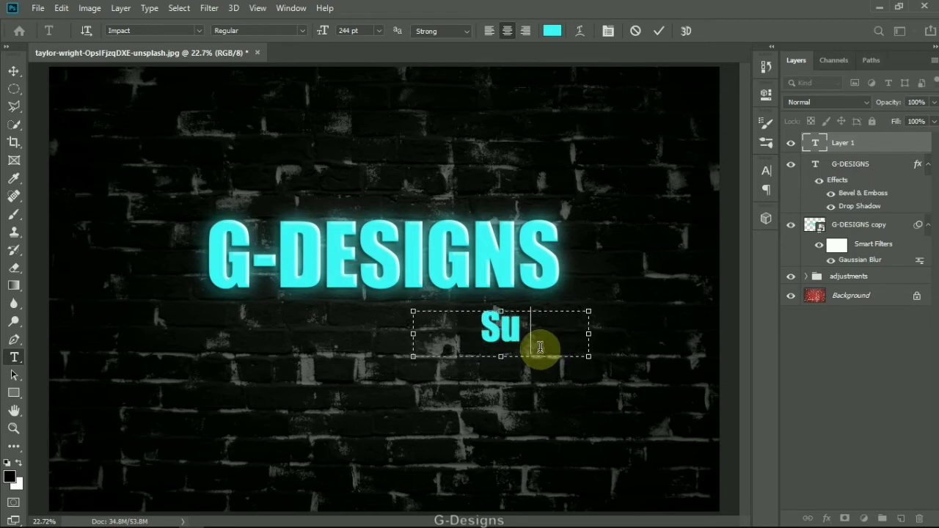
text(bscribe)
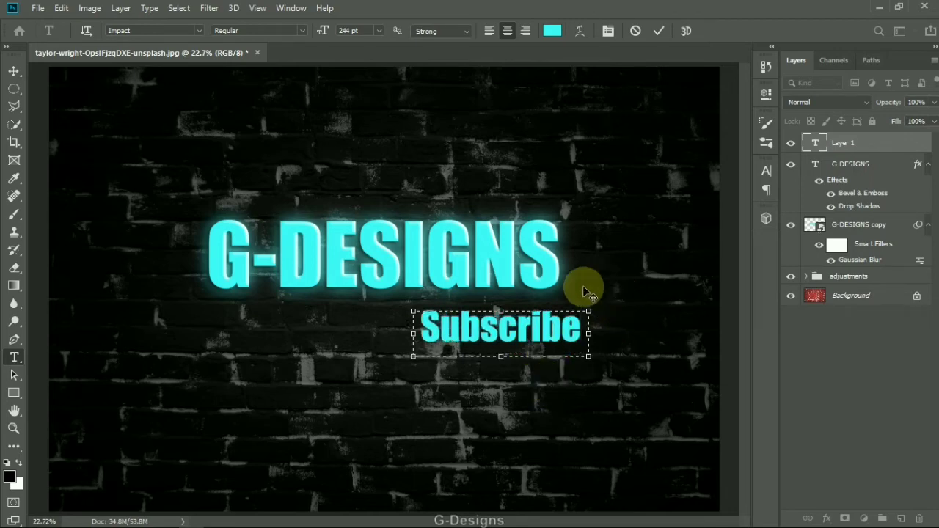
drag(597, 308, 582, 303)
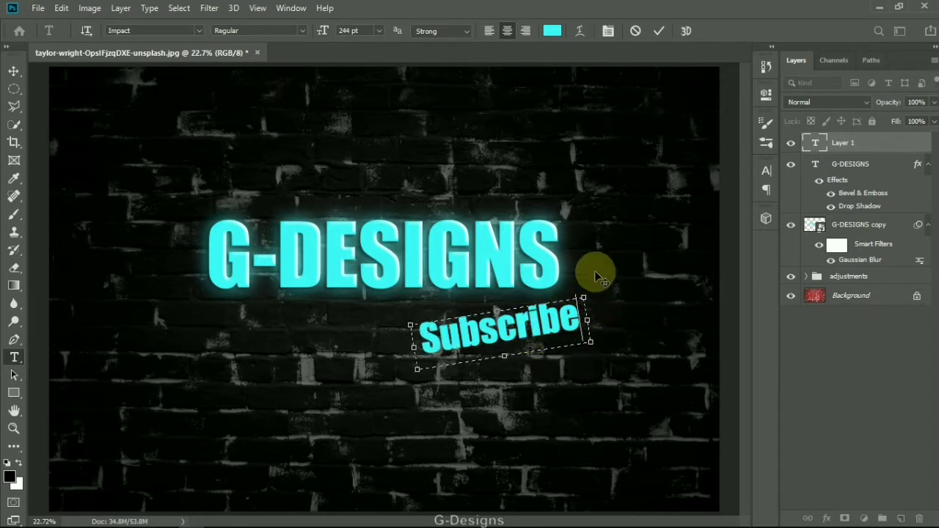
Recolour the whole Subscribe text to bright yellow-green, e0f33f.
key(ctrl+a)
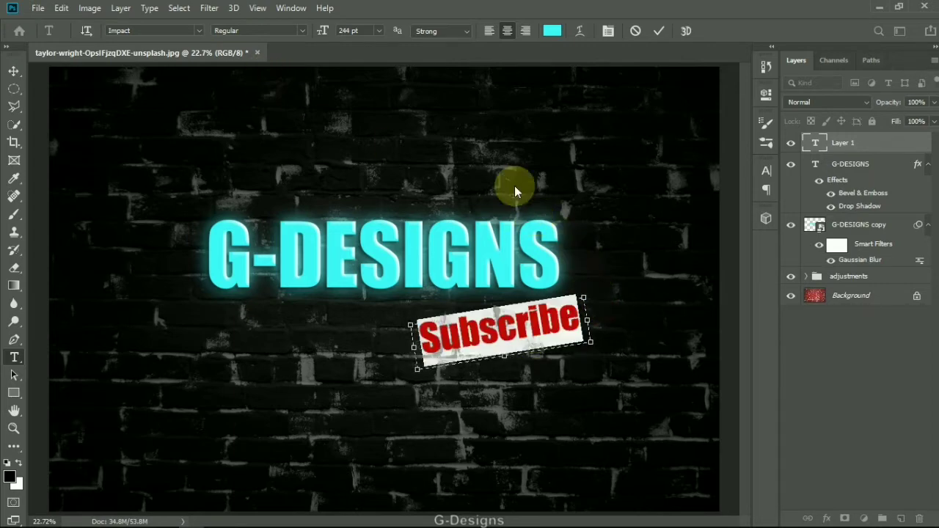
click(553, 31)
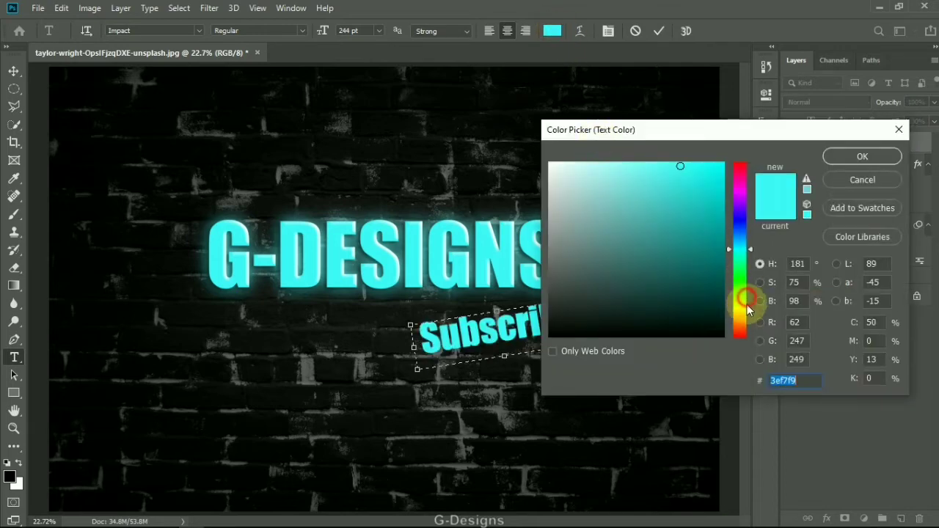
drag(747, 305, 745, 310)
drag(673, 231, 667, 167)
drag(742, 309, 739, 306)
drag(677, 176, 685, 170)
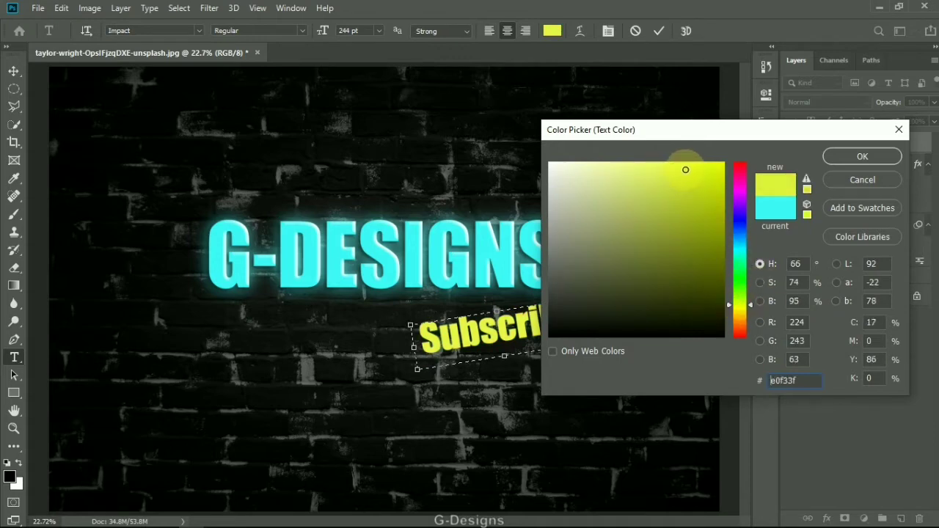
click(871, 160)
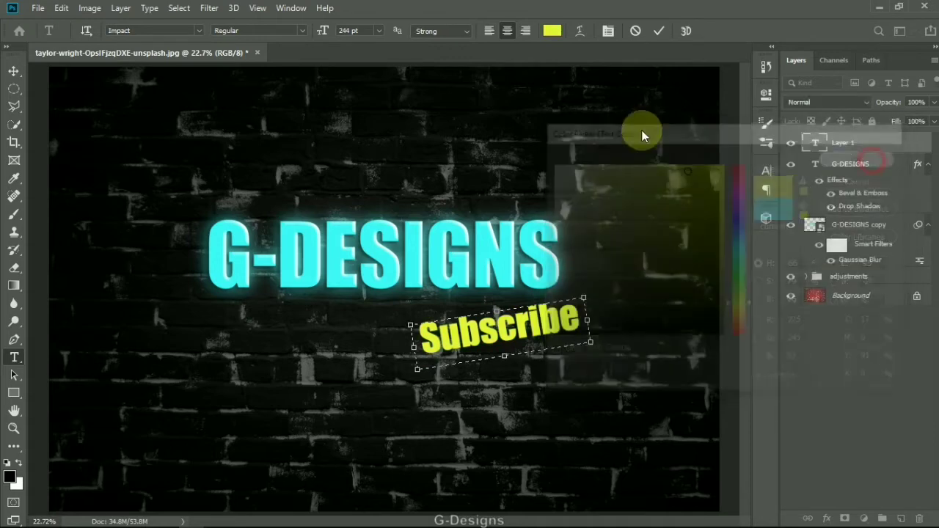
Change the font of the Subscribe text to Candara and commit the text edit.
click(199, 31)
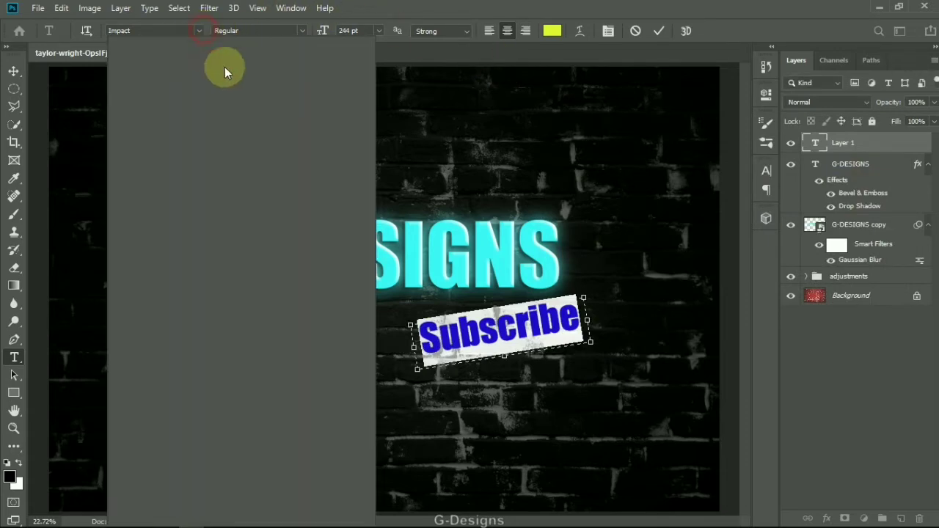
click(196, 33)
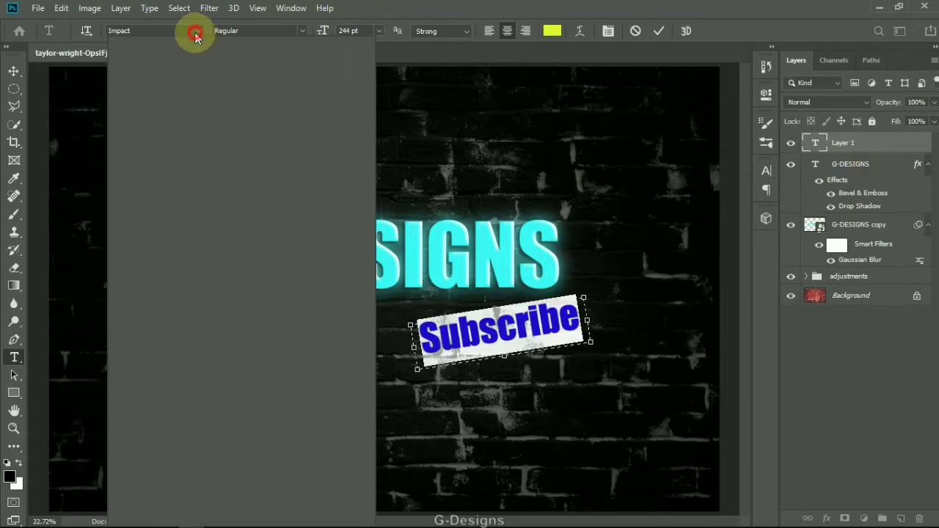
click(195, 33)
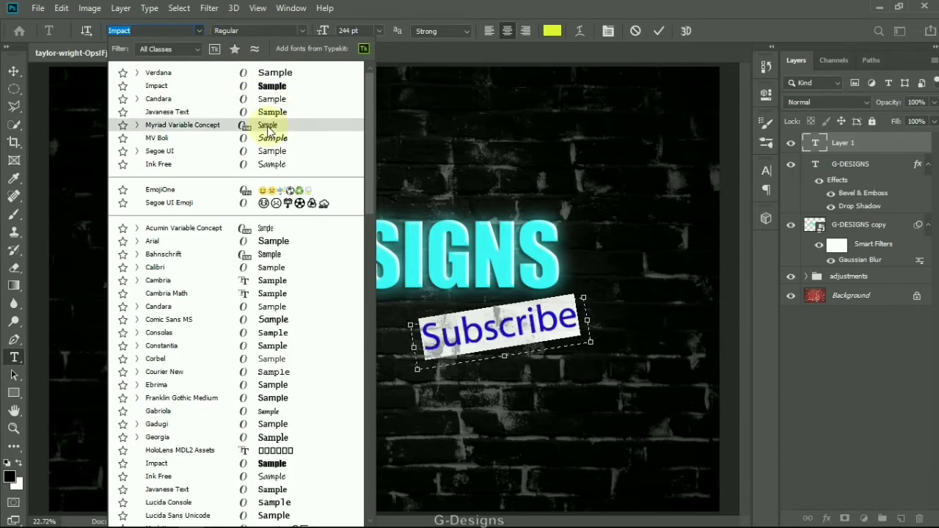
click(286, 99)
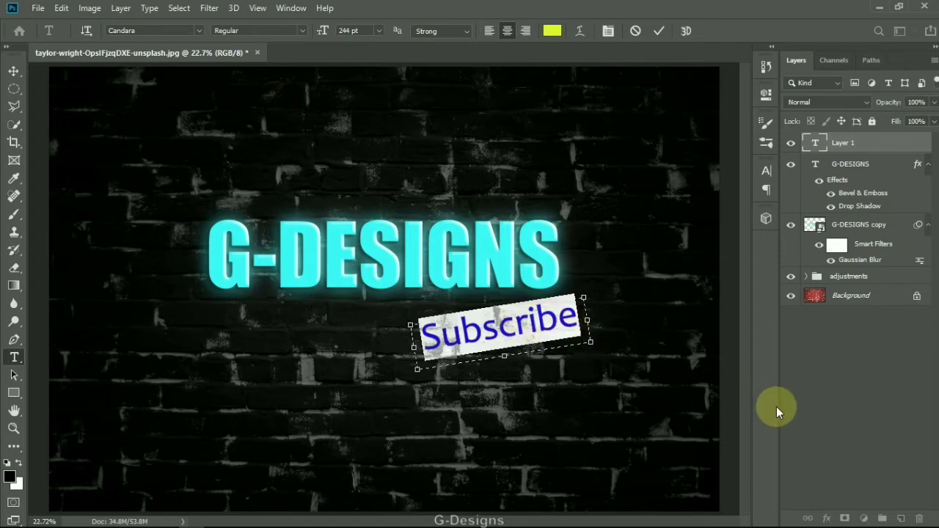
click(811, 410)
Rotate the Subscribe text by -6.72° and position it just under the final S of G-DESIGNS, extending past the word's end.
key(v)
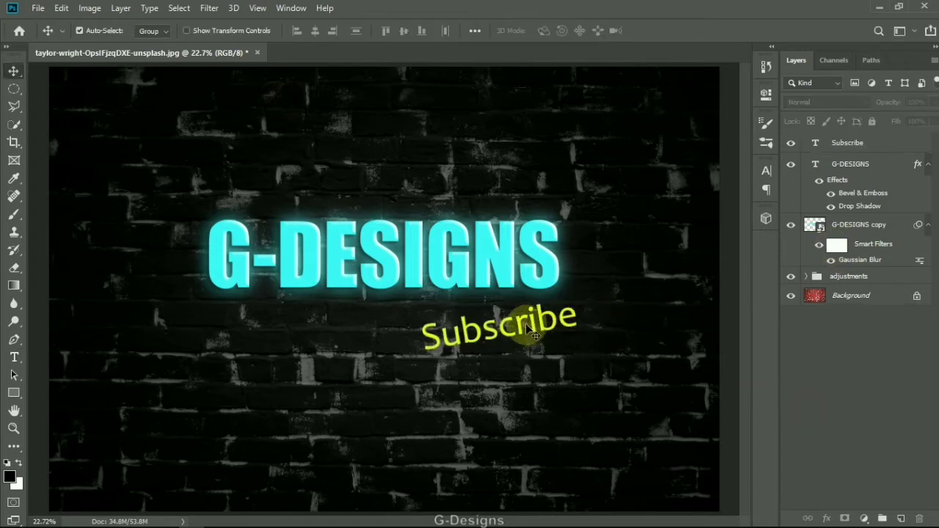
mouse_move(531, 327)
mouse_down()
mouse_move(532, 316)
mouse_move(545, 316)
mouse_up()
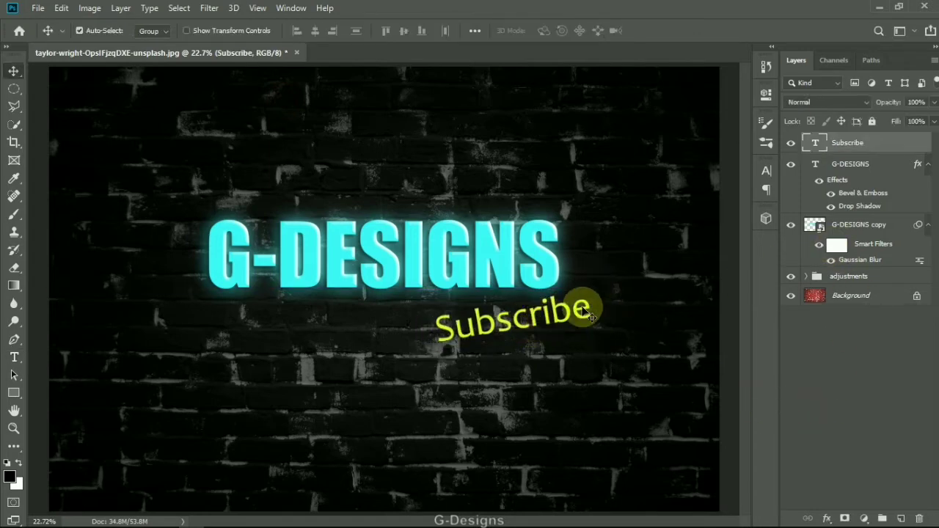
key(ctrl+t)
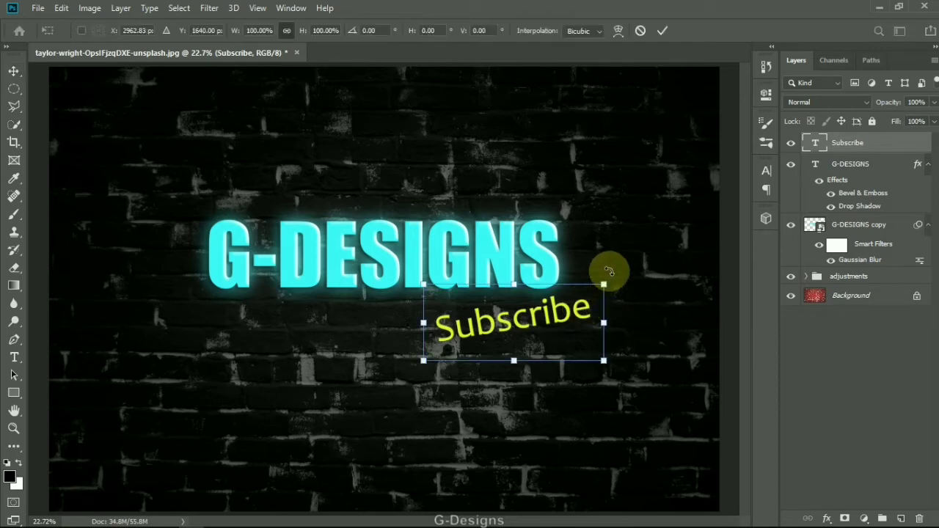
drag(608, 266, 602, 260)
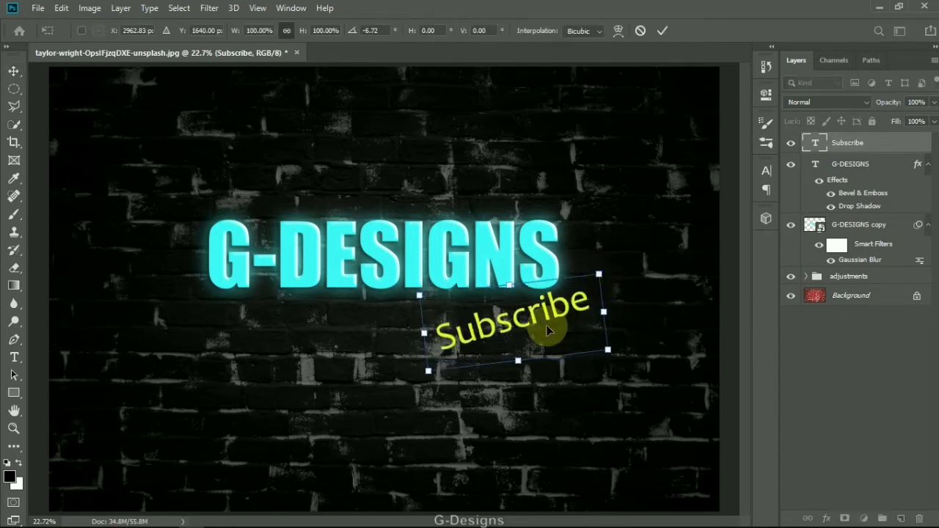
drag(547, 324, 593, 304)
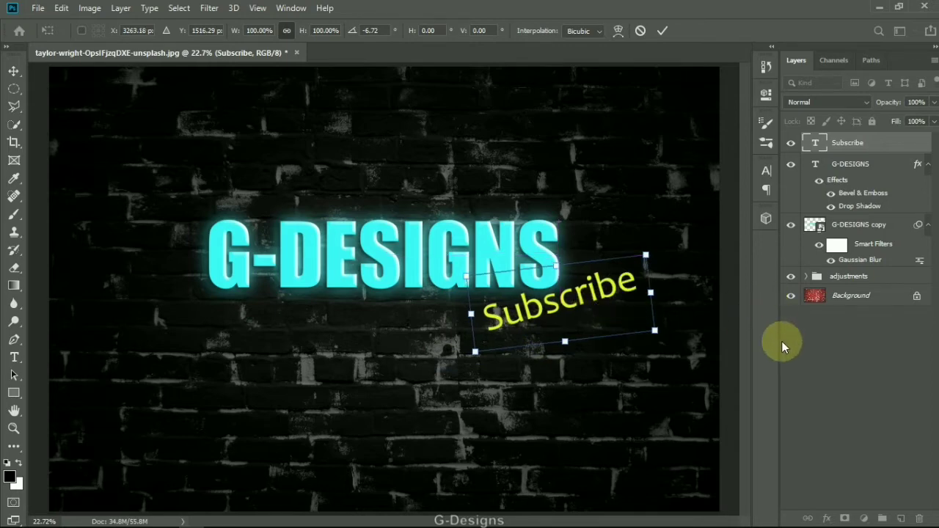
click(794, 379)
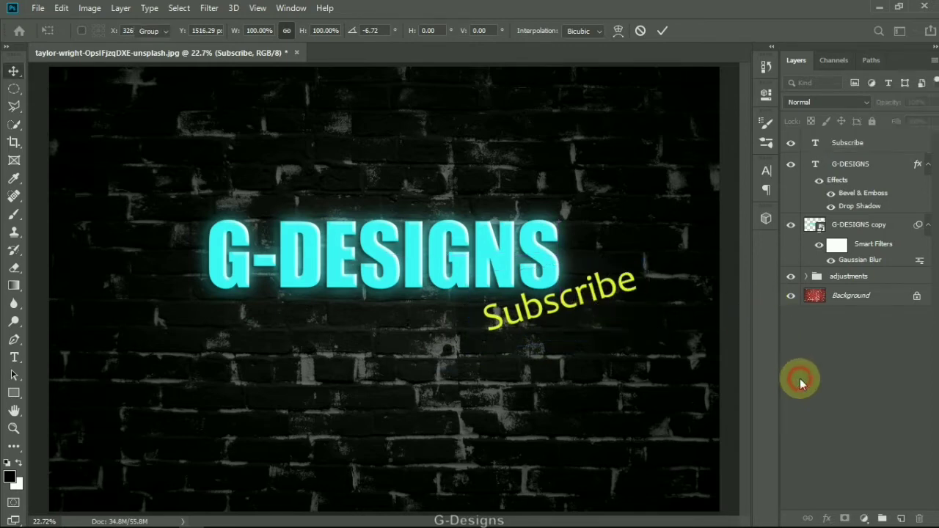
click(596, 308)
drag(596, 305, 584, 313)
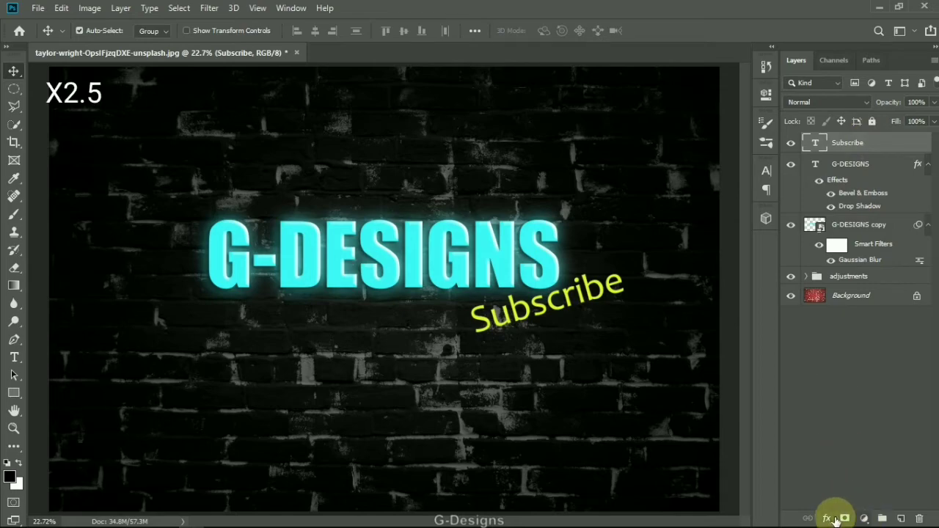
Add Bevel & Emboss and Drop Shadow effects to the Subscribe text layer.
right_click(845, 147)
click(710, 22)
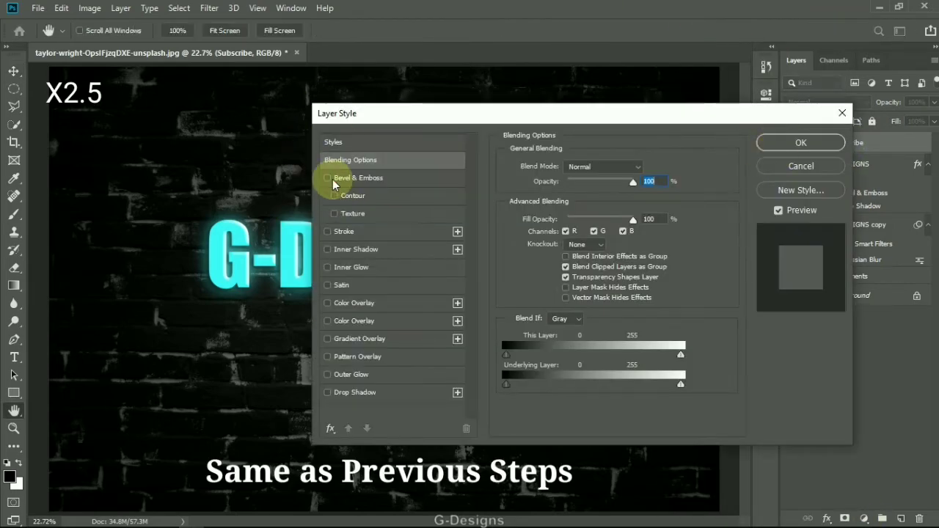
click(330, 179)
drag(496, 117, 377, 170)
click(358, 385)
click(627, 190)
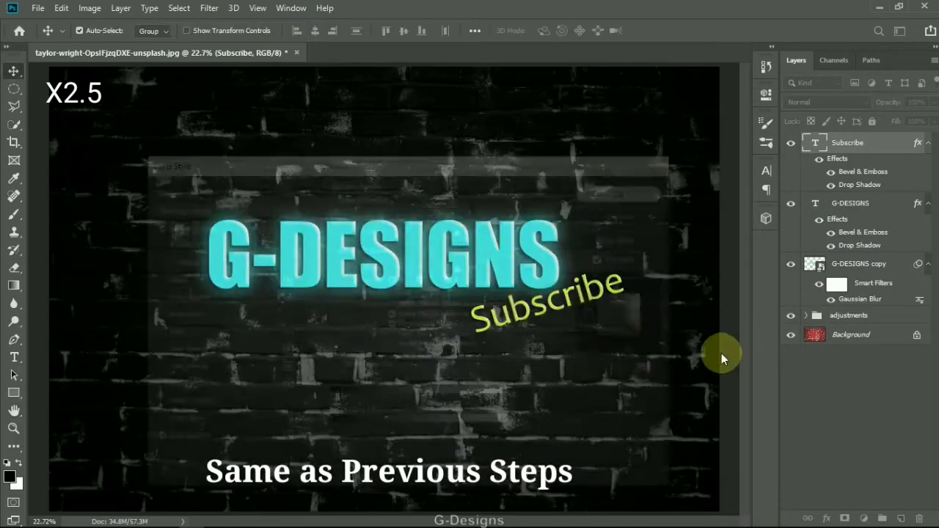
Duplicate the Subscribe text layer and convert the copy to a smart object.
key(ctrl+j)
right_click(862, 147)
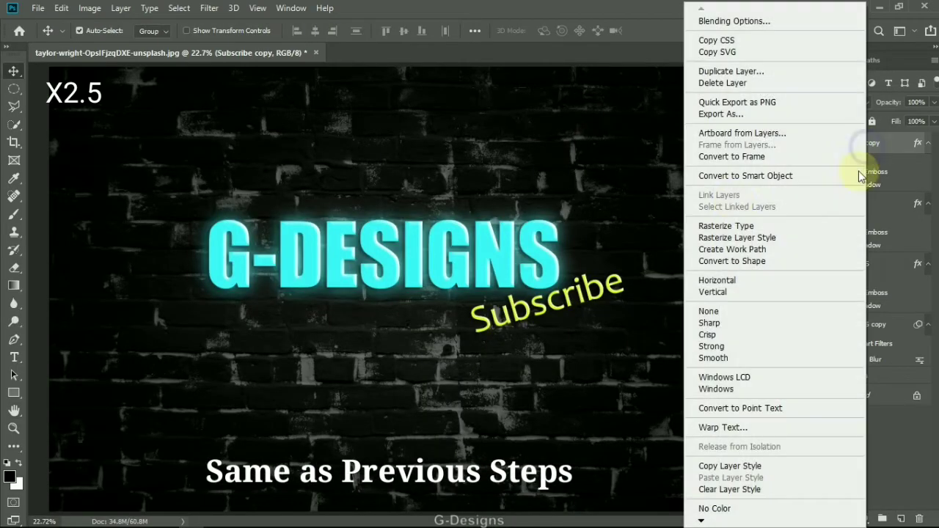
click(758, 174)
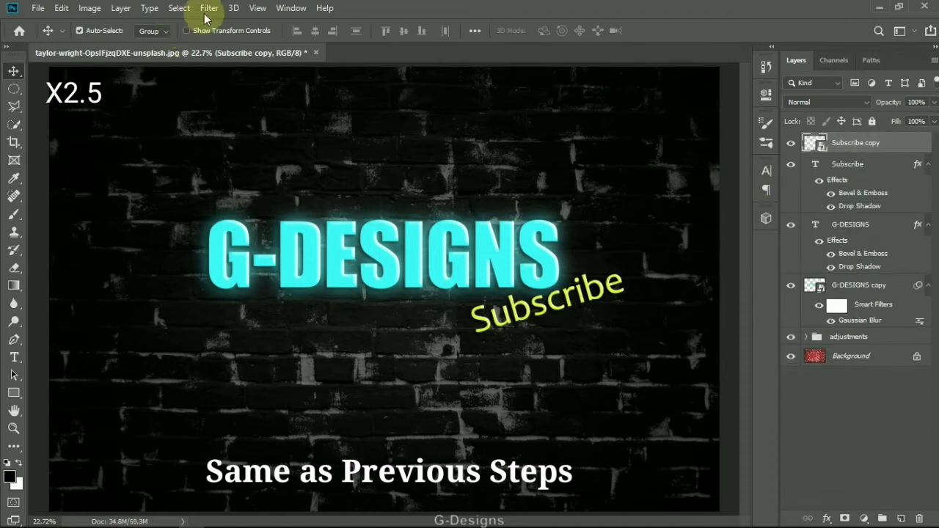
Apply a 52.4-pixel Gaussian Blur to the Subscribe copy and move it directly below the Subscribe text layer.
click(209, 8)
mouse_move(241, 155)
click(429, 215)
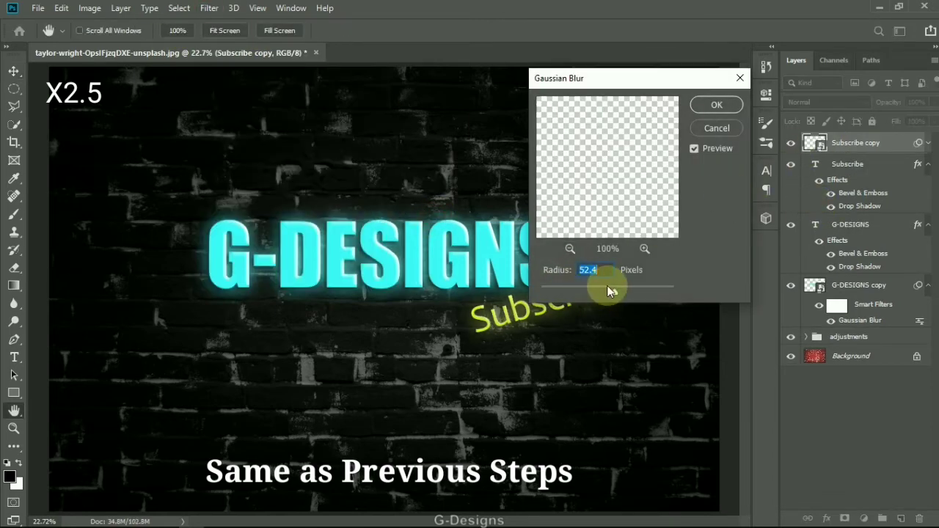
click(714, 105)
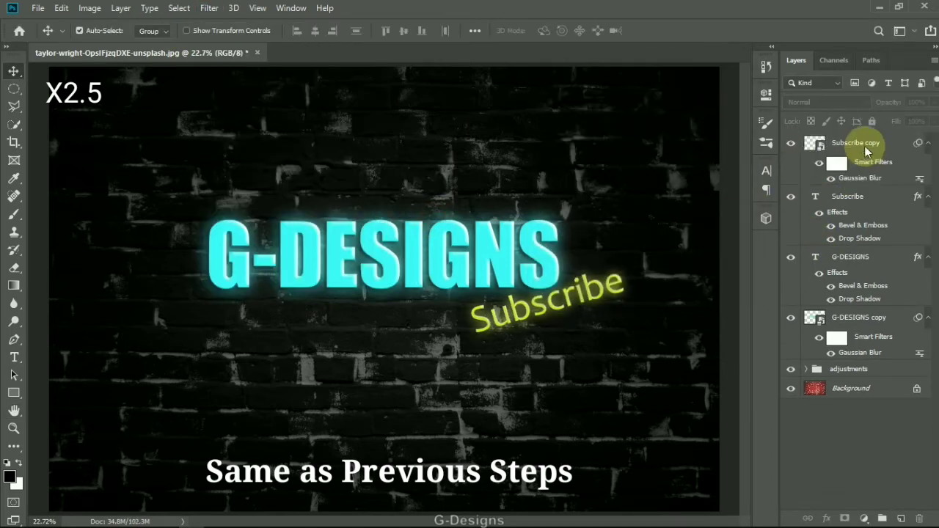
drag(864, 147, 880, 236)
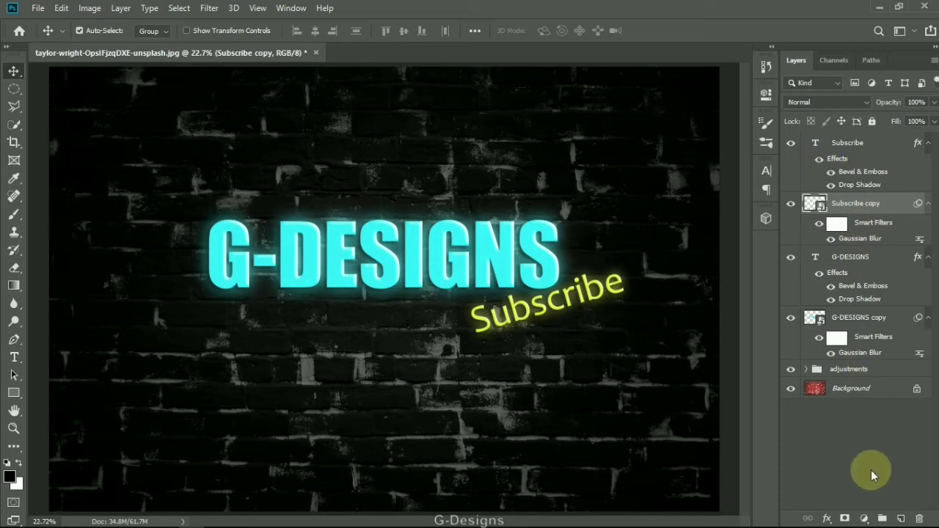
Deselect all layers and activate the Rectangle tool in Shape mode.
click(864, 451)
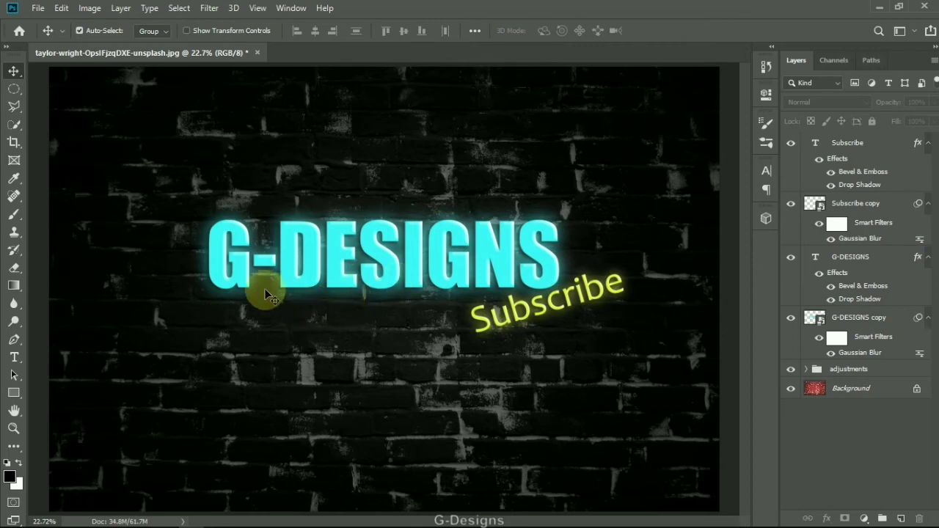
click(14, 393)
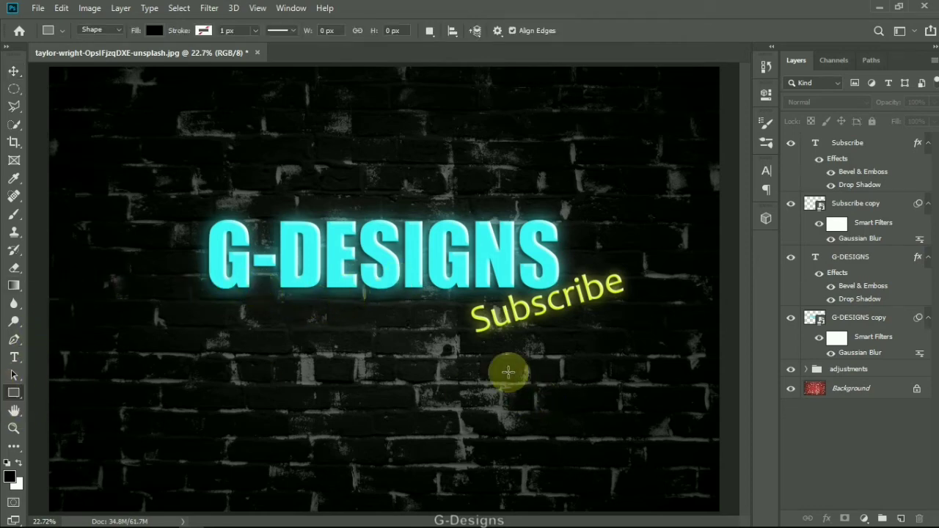